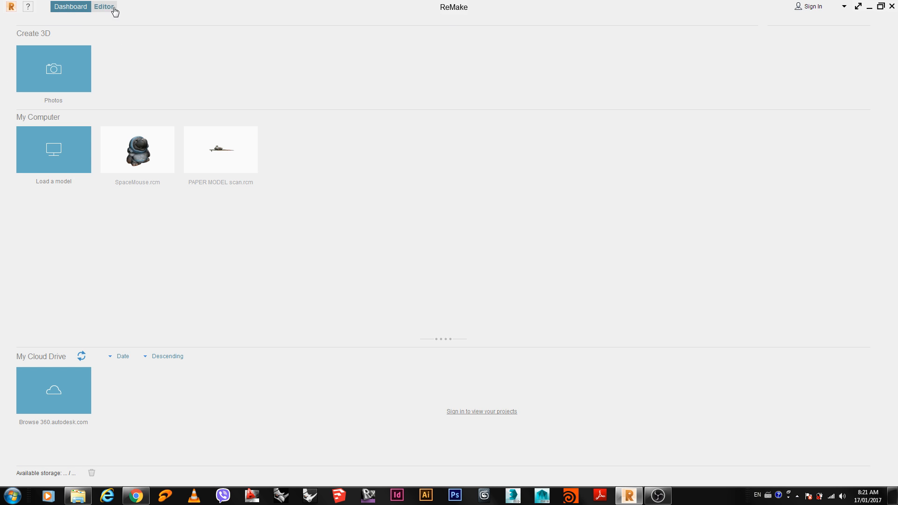
click(95, 8)
click(88, 9)
click(99, 7)
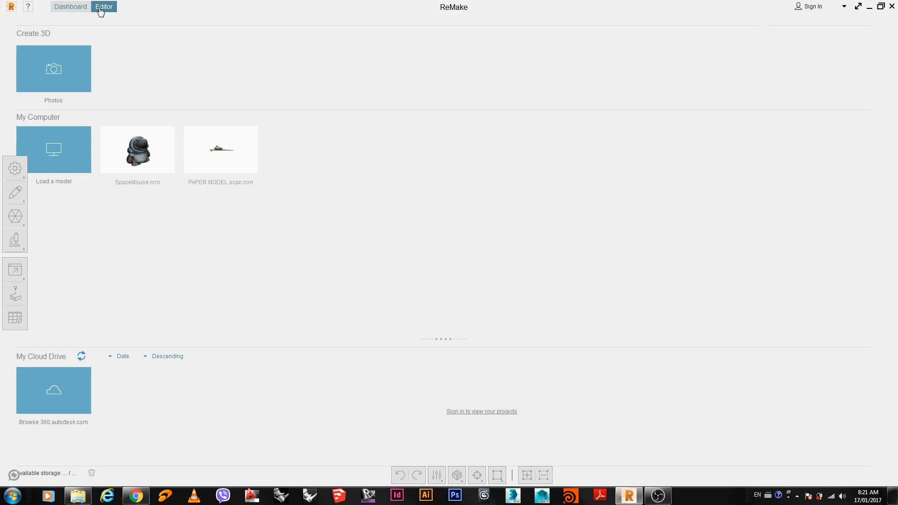
click(64, 12)
click(96, 9)
click(77, 11)
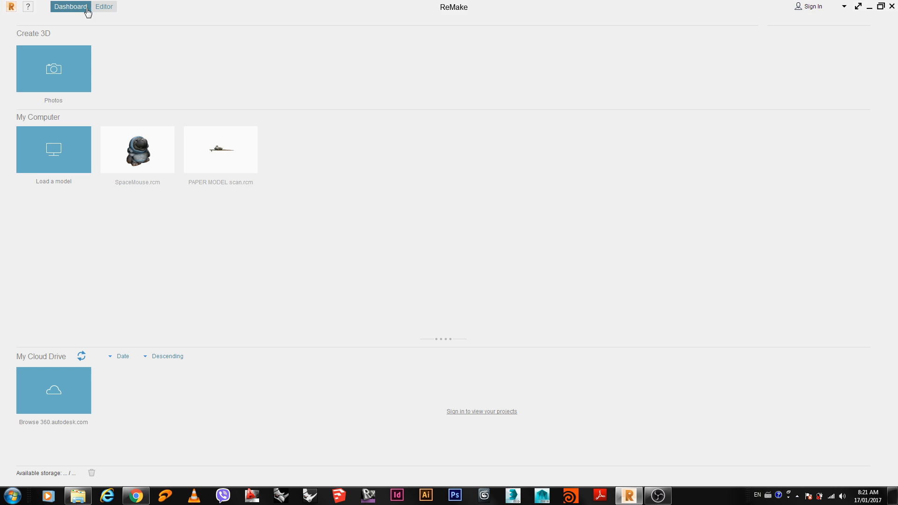
click(97, 11)
click(70, 10)
- Start an online photo-based model and load IMG_0654.JPG through IMG_0698.JPG from the Paper Model Photos folder on the local drive
click(35, 83)
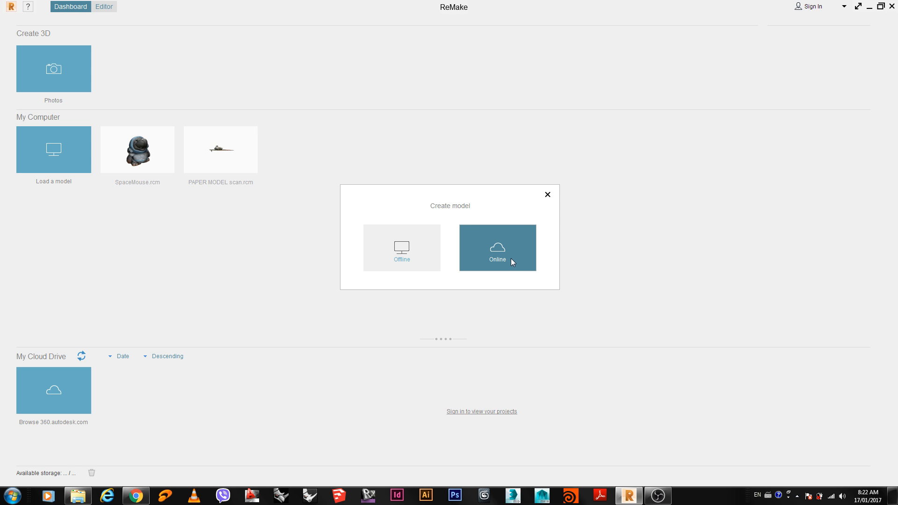
click(491, 255)
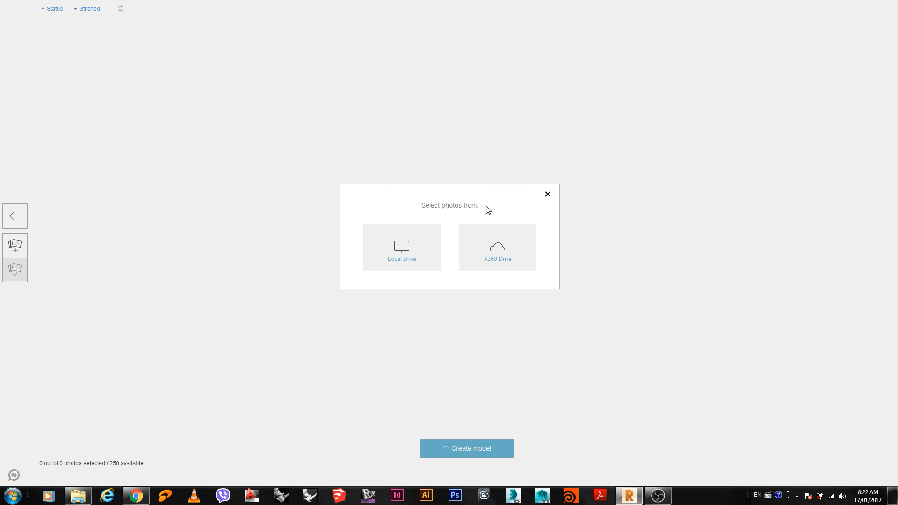
click(403, 247)
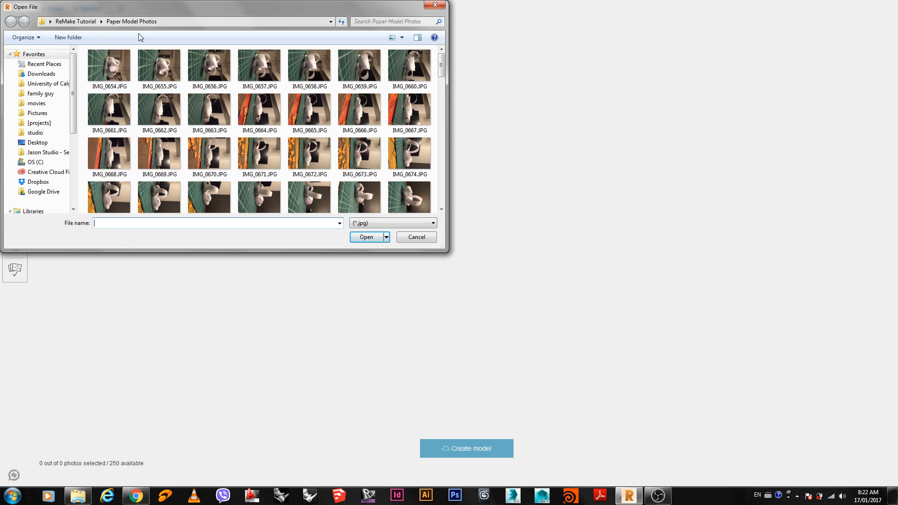
drag(447, 250, 572, 345)
click(102, 64)
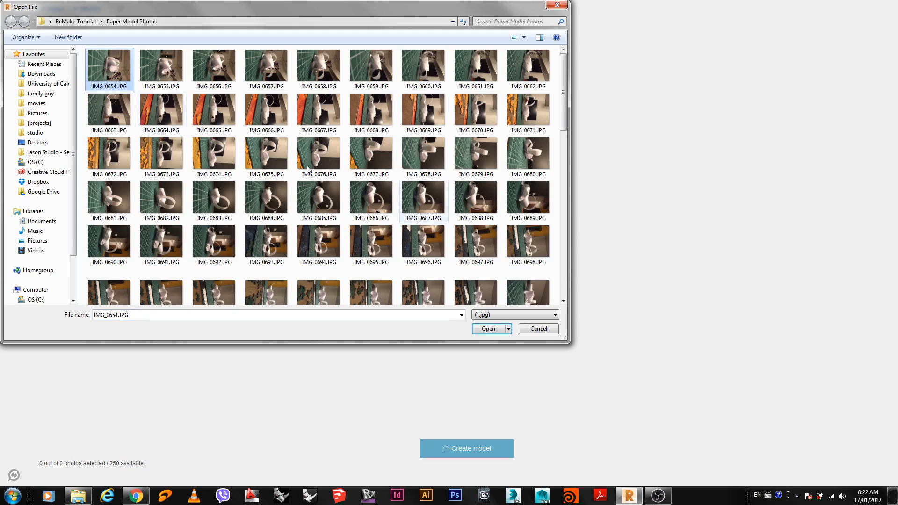
shift+click(524, 239)
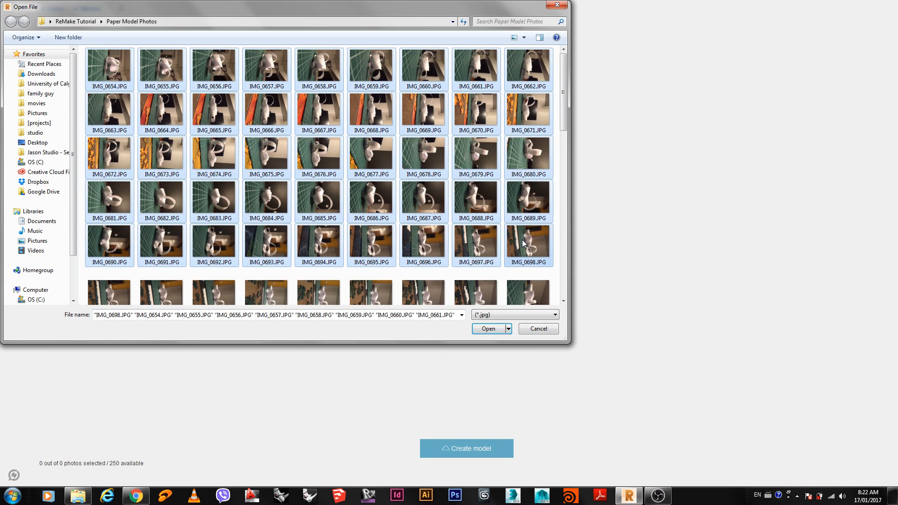
click(486, 332)
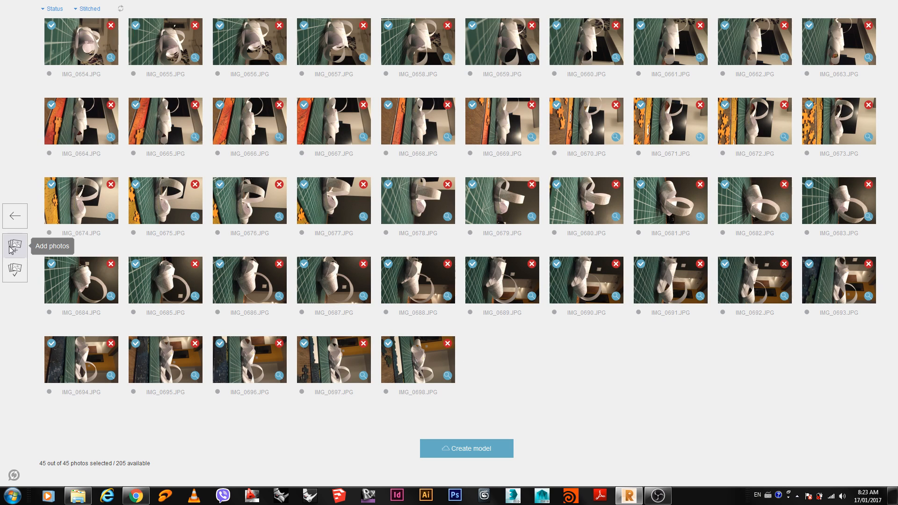
- Bring up the photo validation prompt, dismiss it without running validation, and cancel the photo project
click(13, 276)
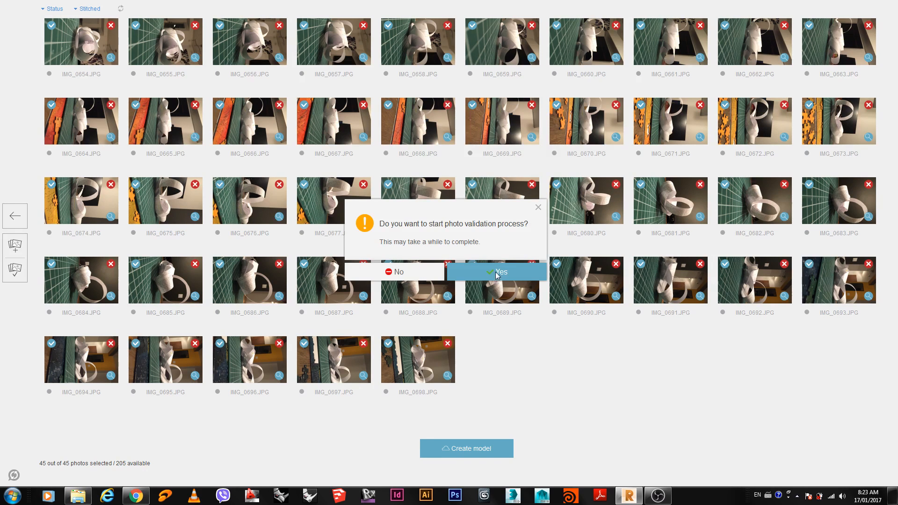
click(536, 210)
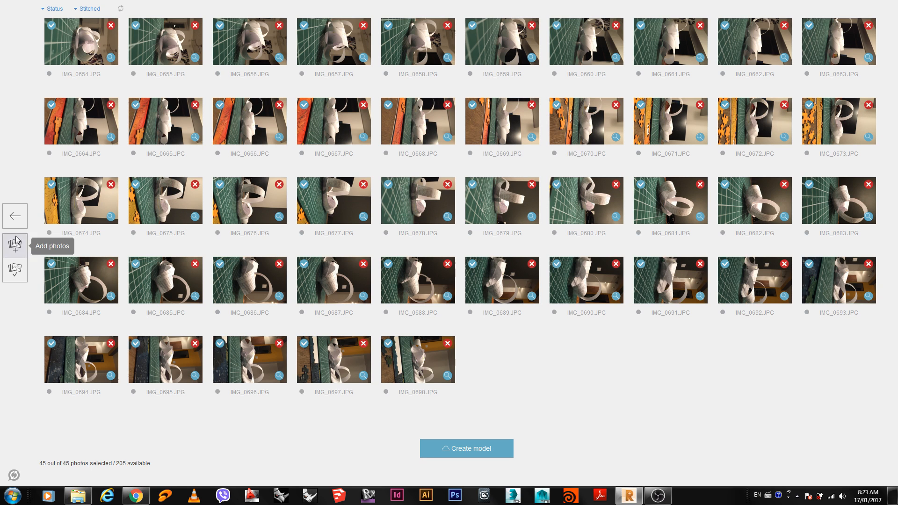
click(18, 219)
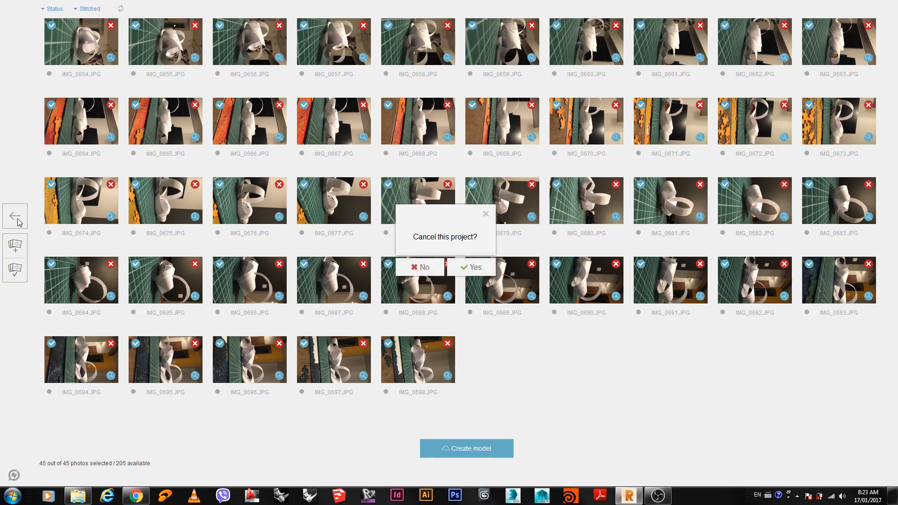
click(476, 269)
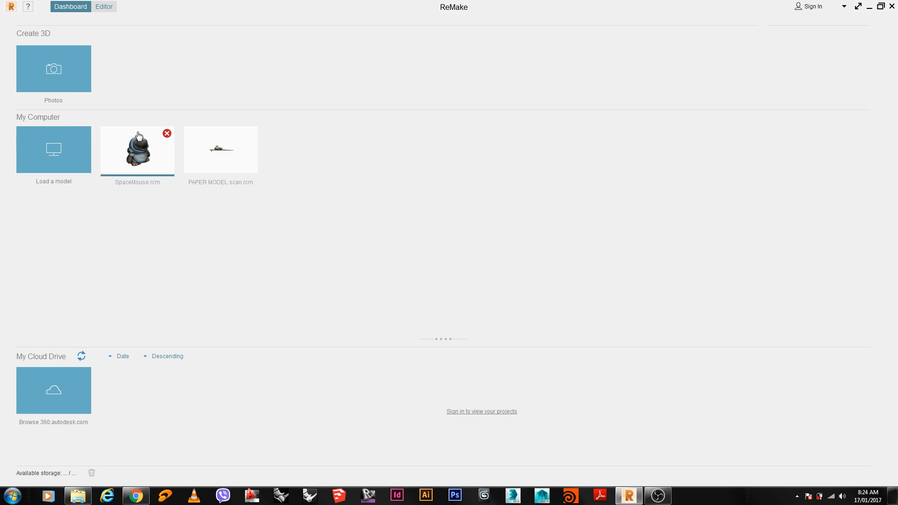
- Open the existing PAPER MODEL scan.rcm from My Computer in the editor
click(215, 167)
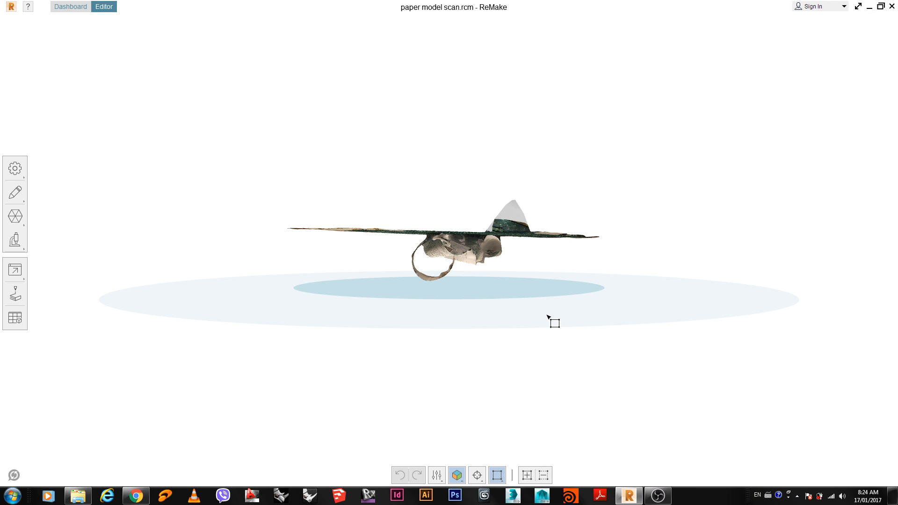
drag(537, 303, 521, 289)
drag(462, 317, 435, 365)
click(75, 9)
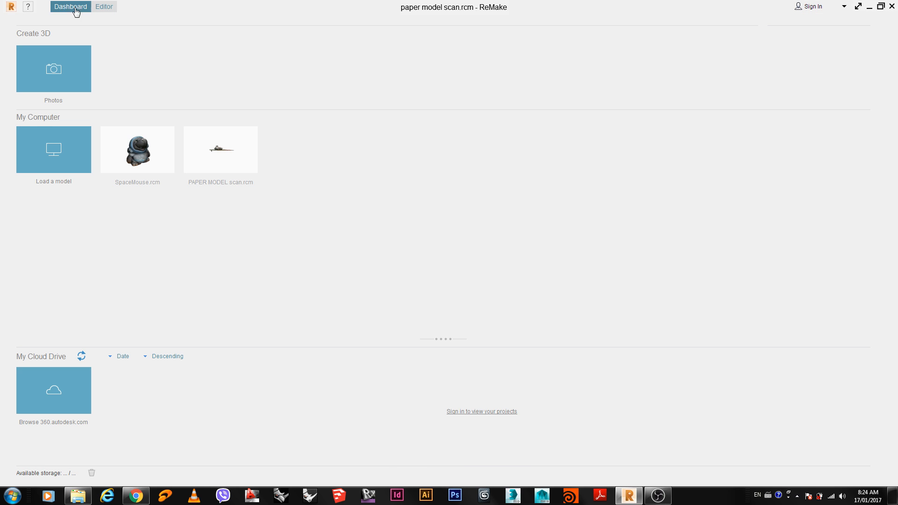
click(105, 8)
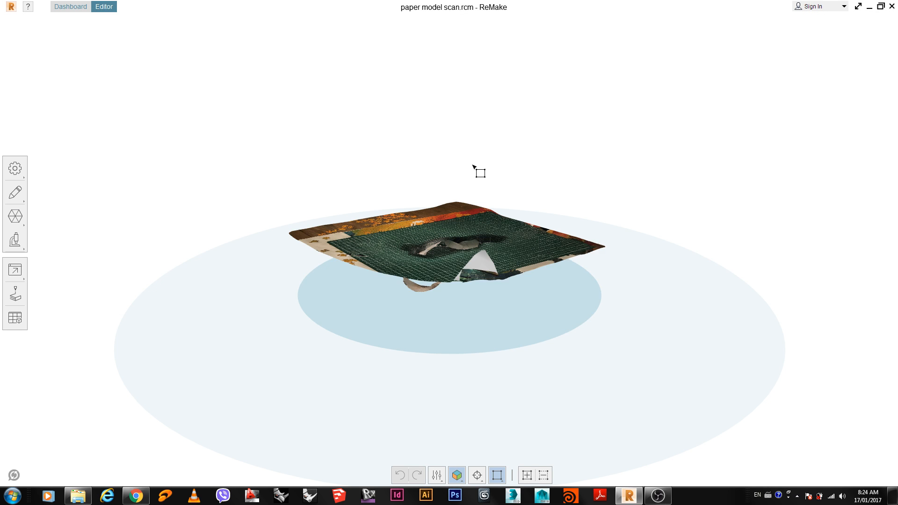
- Try rectangular selections over different parts of the scanned mesh, clearing the selection between attempts
right_drag(474, 166, 354, 183)
drag(354, 167, 694, 363)
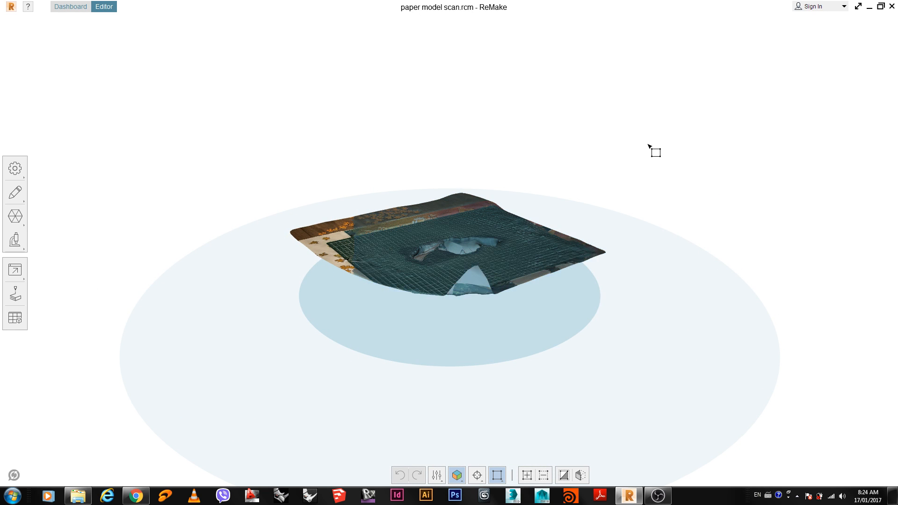
drag(648, 145, 222, 356)
click(700, 185)
drag(627, 148, 277, 371)
drag(331, 170, 268, 305)
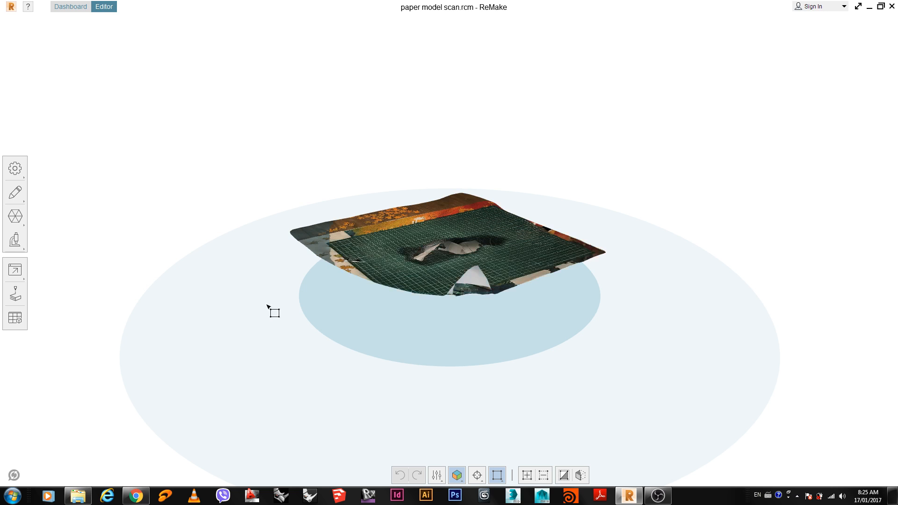
click(274, 215)
drag(352, 200, 395, 191)
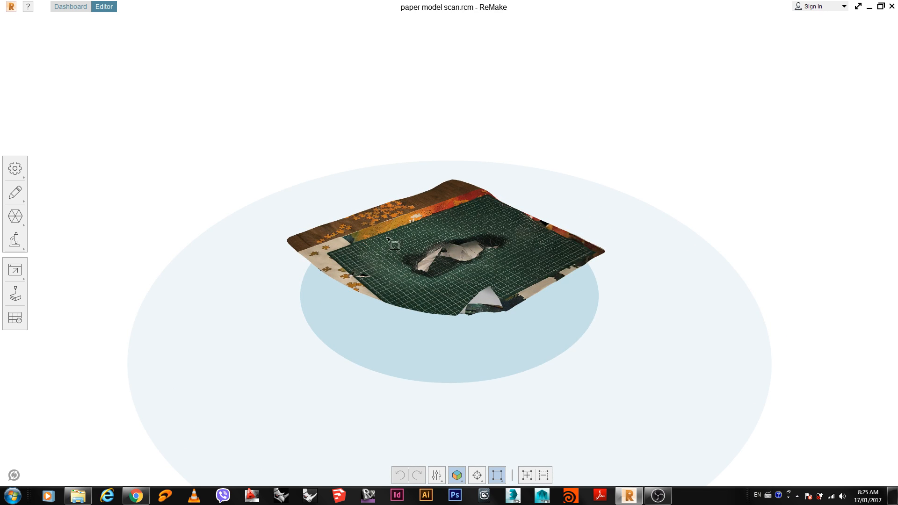
- Examine the scanned cutting mat and paper model from several angles and distances
scroll(391, 187, down, 2)
middle_drag(391, 171, 392, 151)
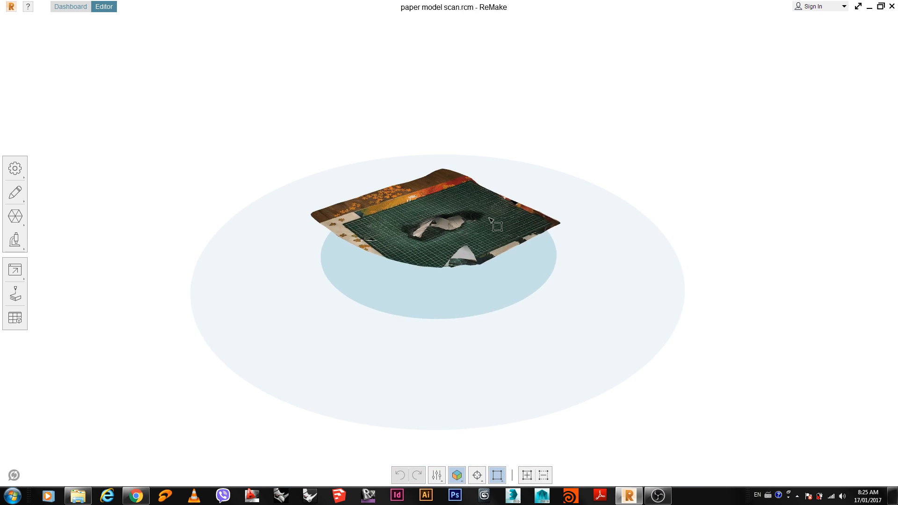
scroll(492, 221, up, 3)
scroll(467, 215, down, 2)
middle_drag(311, 150, 369, 159)
scroll(374, 155, down, 4)
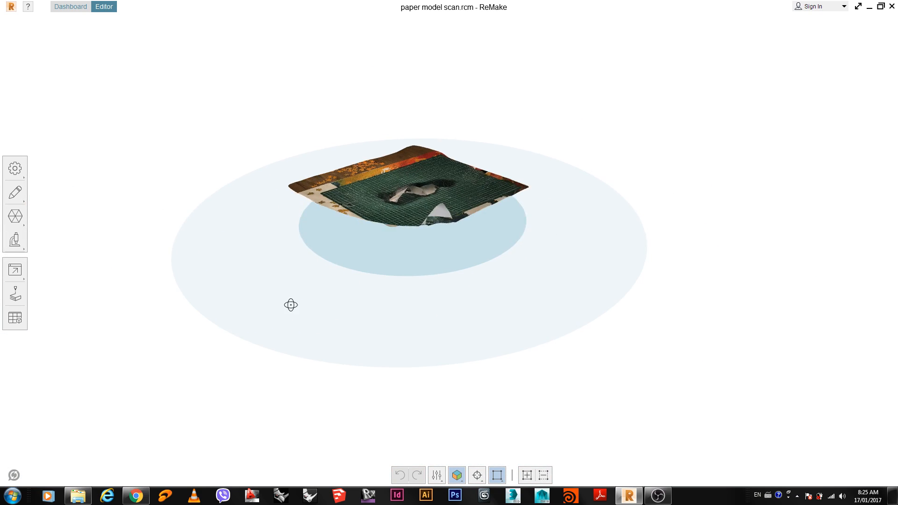
drag(291, 305, 393, 297)
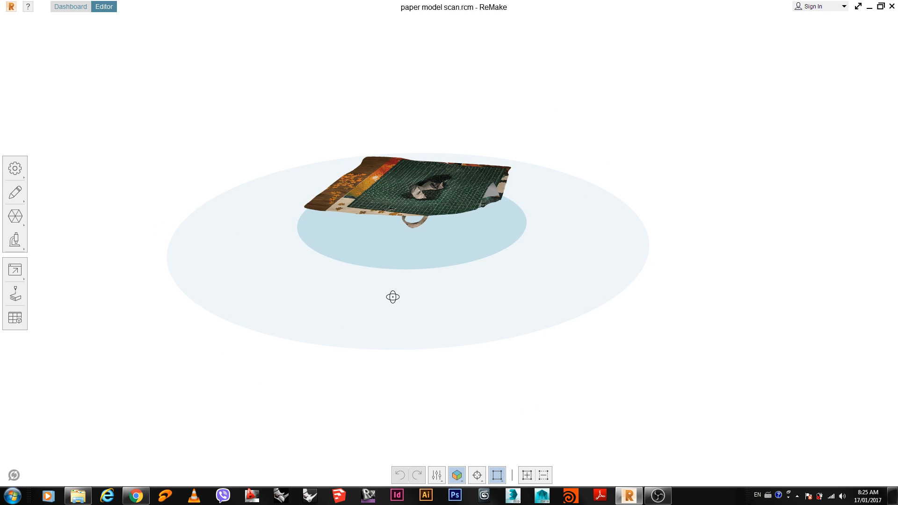
drag(393, 297, 454, 323)
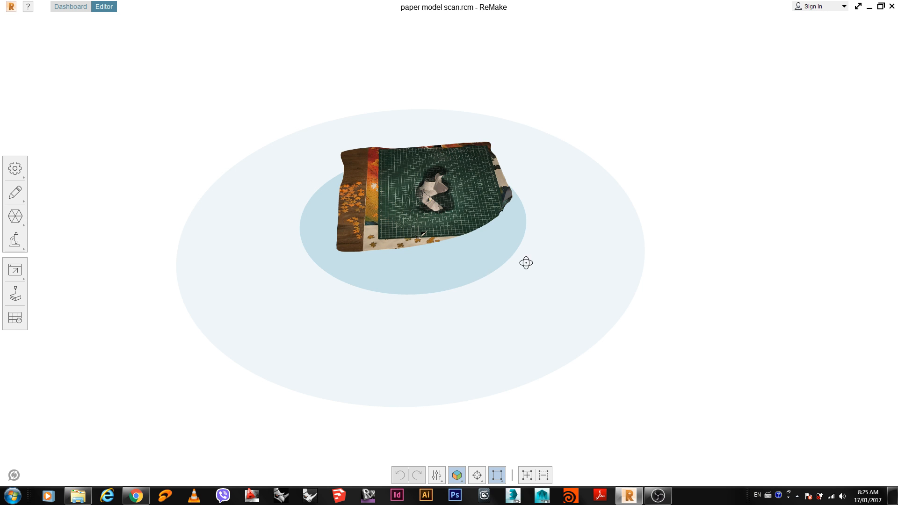
right_drag(525, 260, 386, 272)
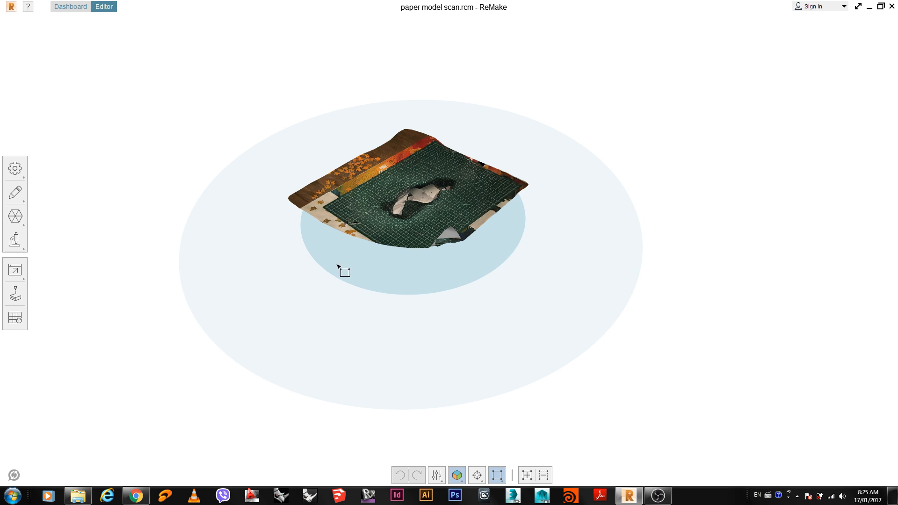
- Start setting the scene upright and flip the scan with the orientation tool so the paper model's side of the mat faces the view
click(15, 175)
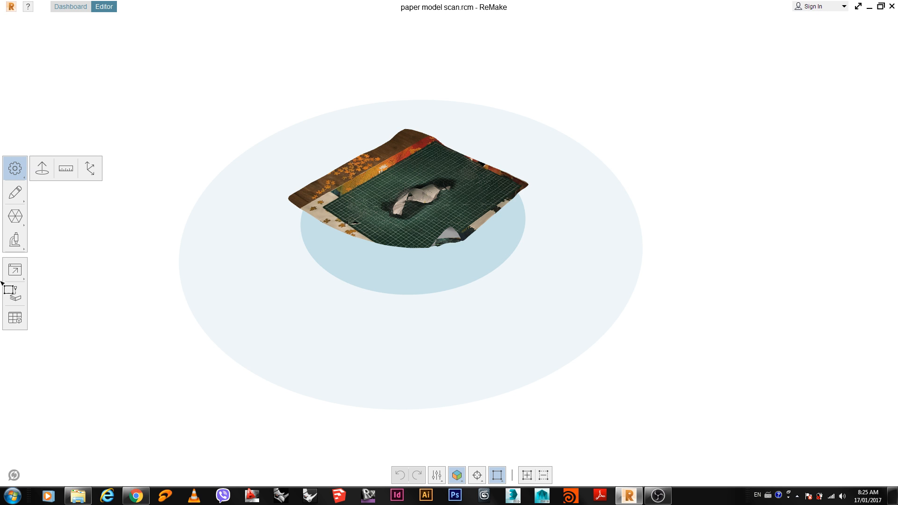
click(41, 172)
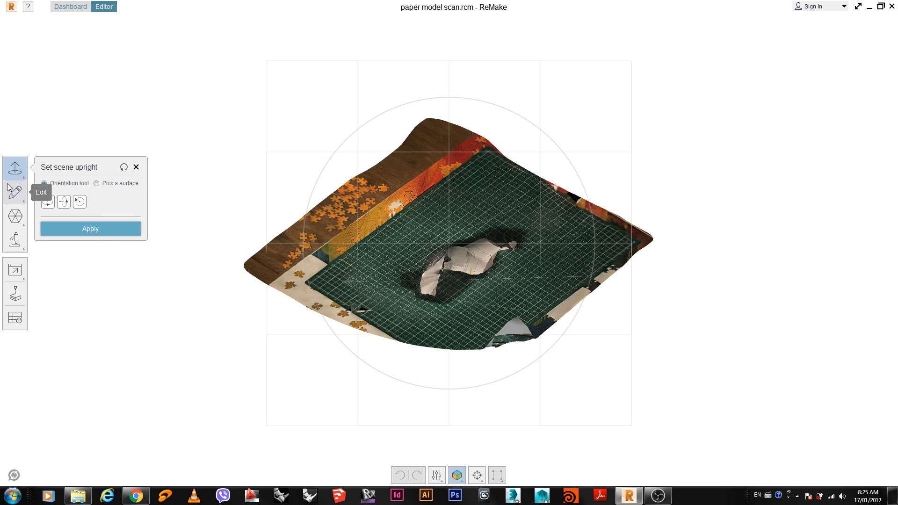
drag(451, 272, 410, 115)
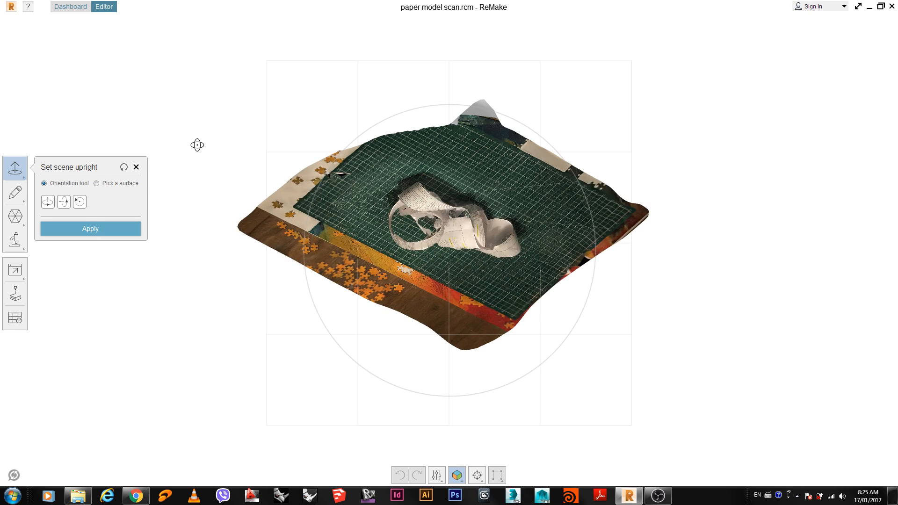
- Pick the flat wooden tabletop beside the mat as the reference surface, refine the pick, and apply the upright orientation
click(97, 183)
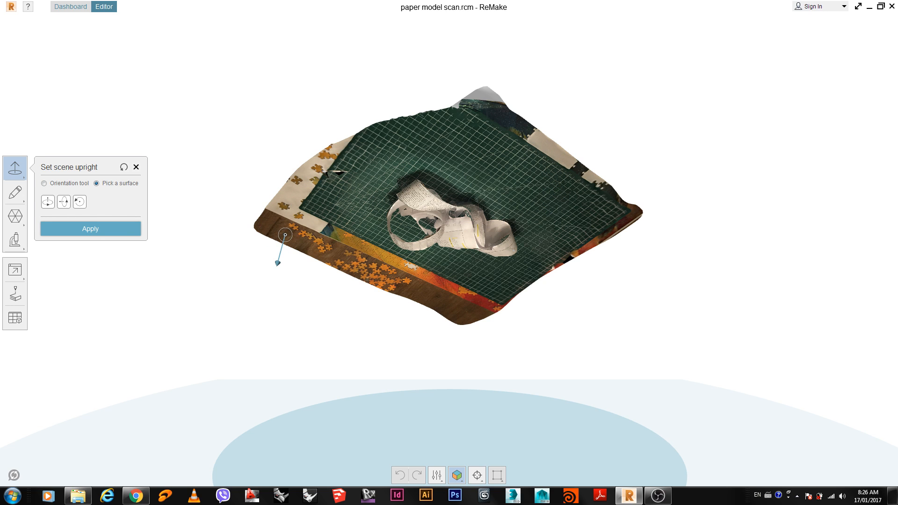
click(283, 235)
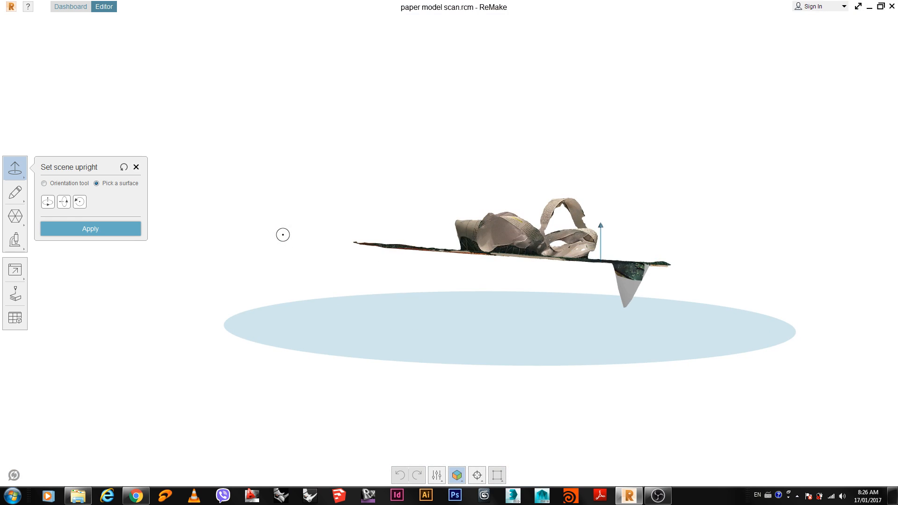
right_drag(698, 234, 440, 273)
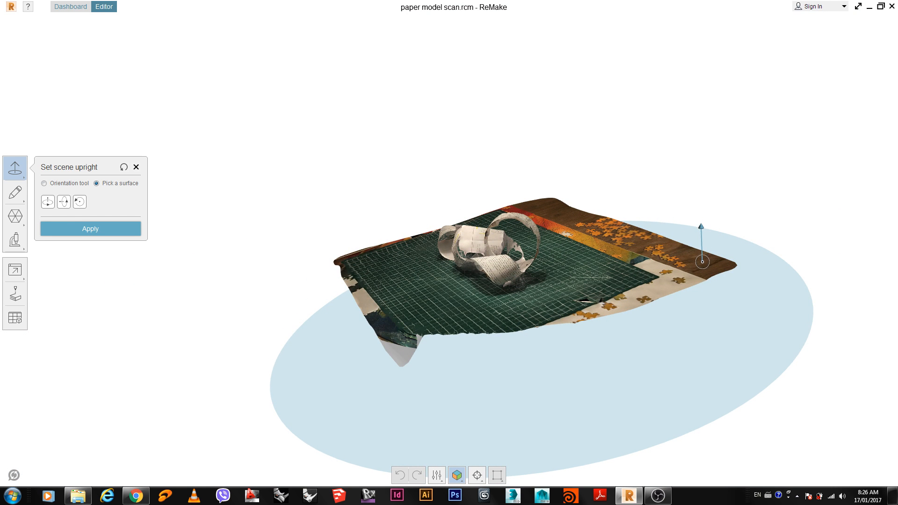
click(701, 262)
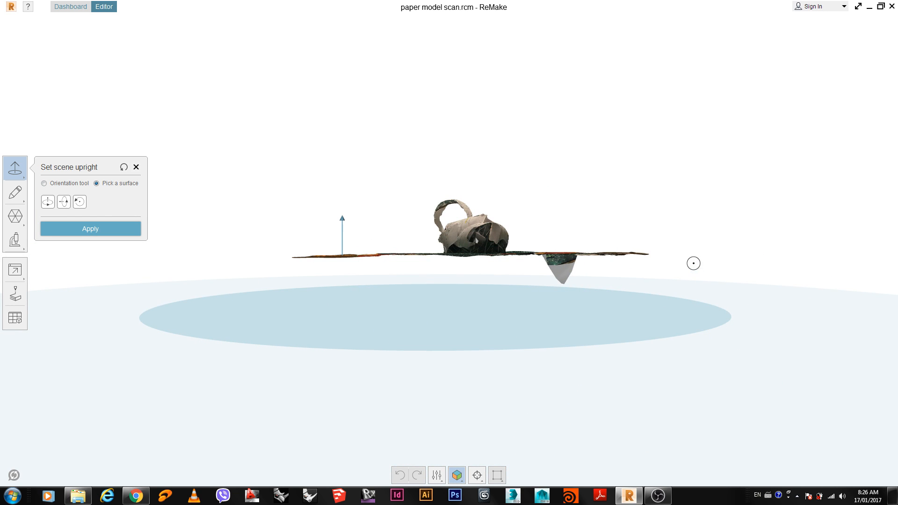
click(91, 230)
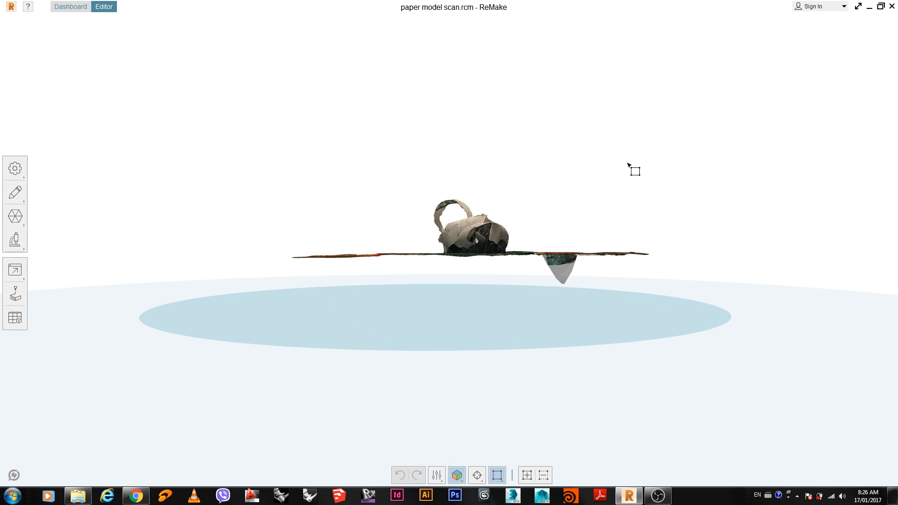
right_drag(697, 191, 366, 245)
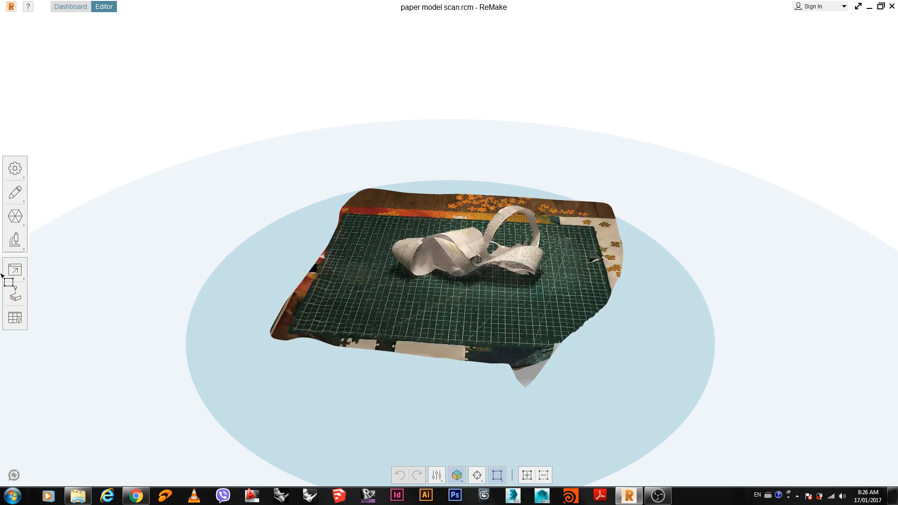
- Set up a quick Maya - FBX export of the scan at High quality, open its save dialog, and cancel it
click(24, 280)
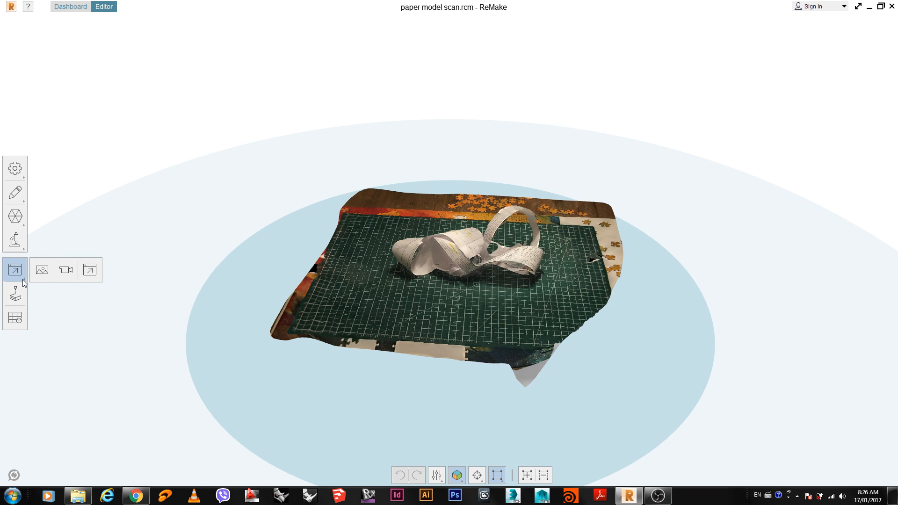
click(90, 269)
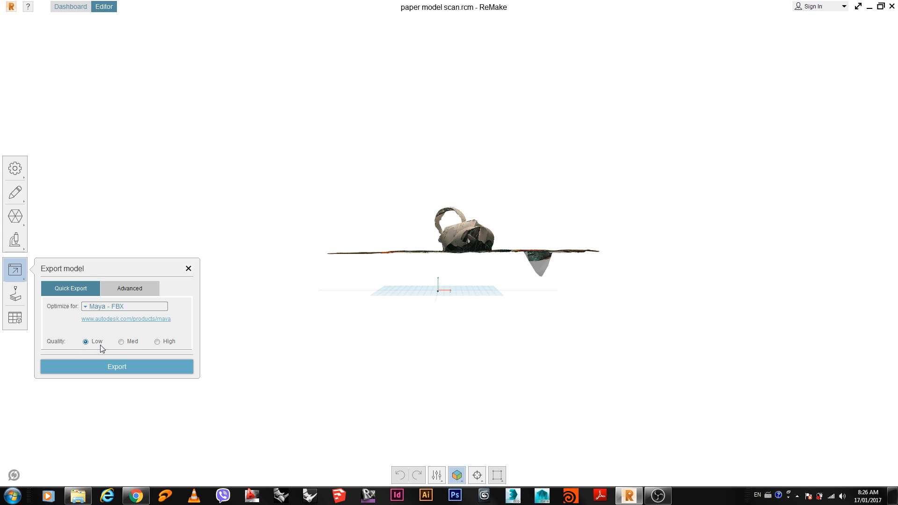
mouse_move(102, 349)
click(107, 367)
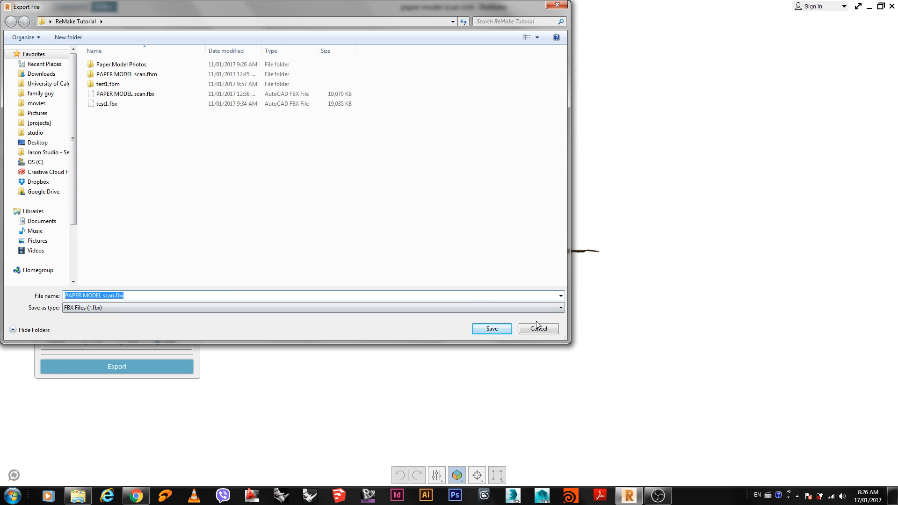
click(551, 332)
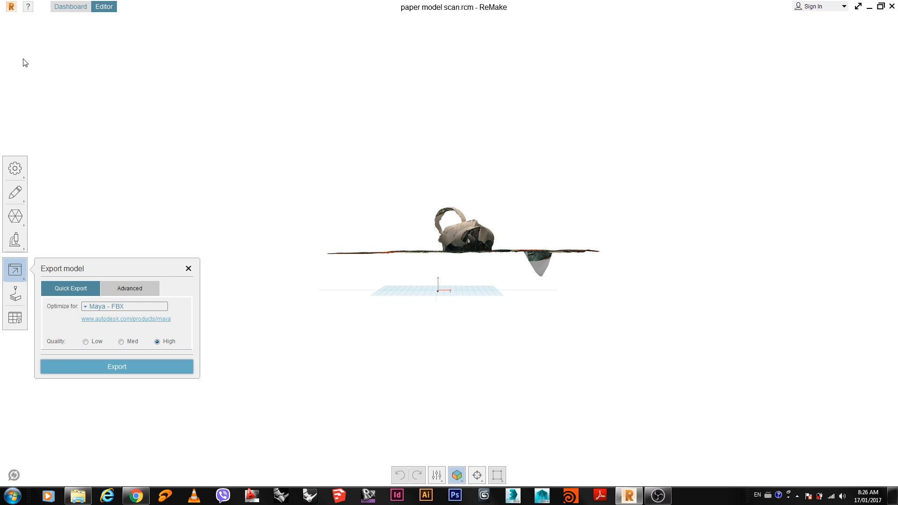
- Look over the models on the dashboard, return to the scan in the editor, and leave the export settings
click(70, 7)
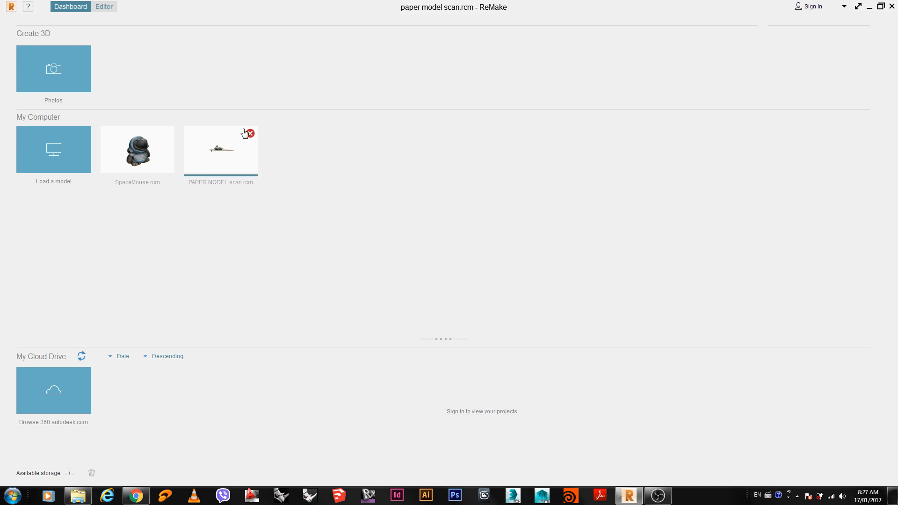
click(98, 10)
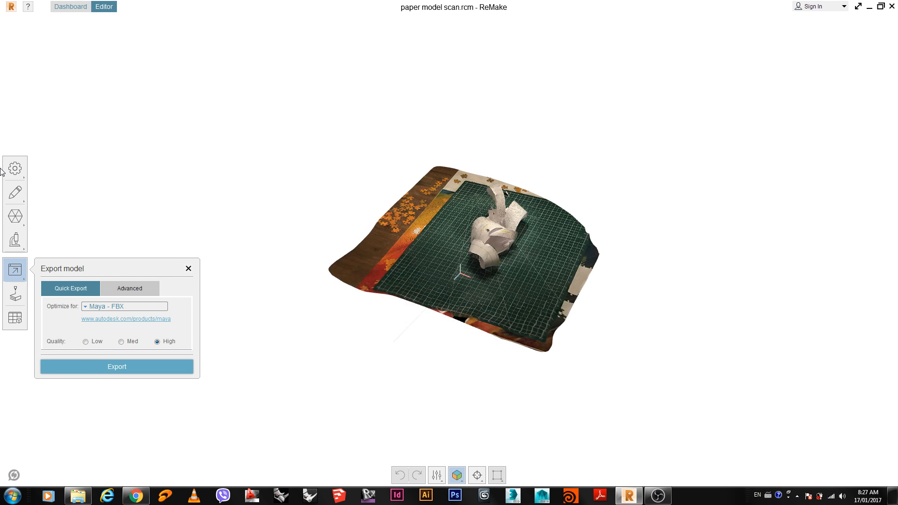
click(15, 168)
click(15, 275)
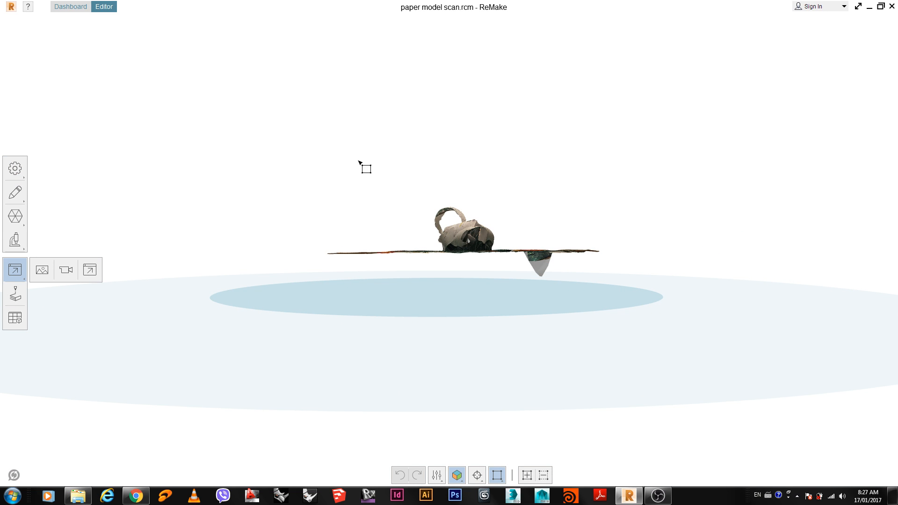
middle_drag(533, 160, 353, 213)
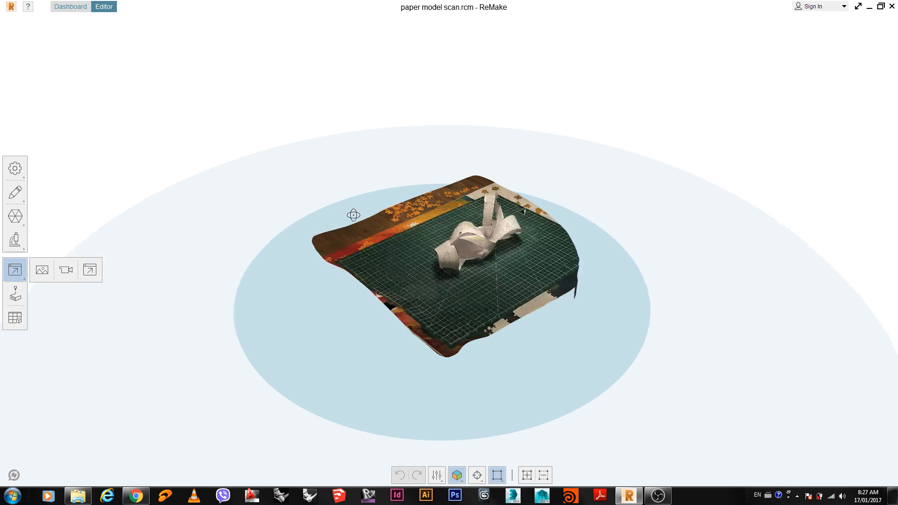
- Open the Scale & units settings, choose scaling by value, and set the units to inches
click(15, 179)
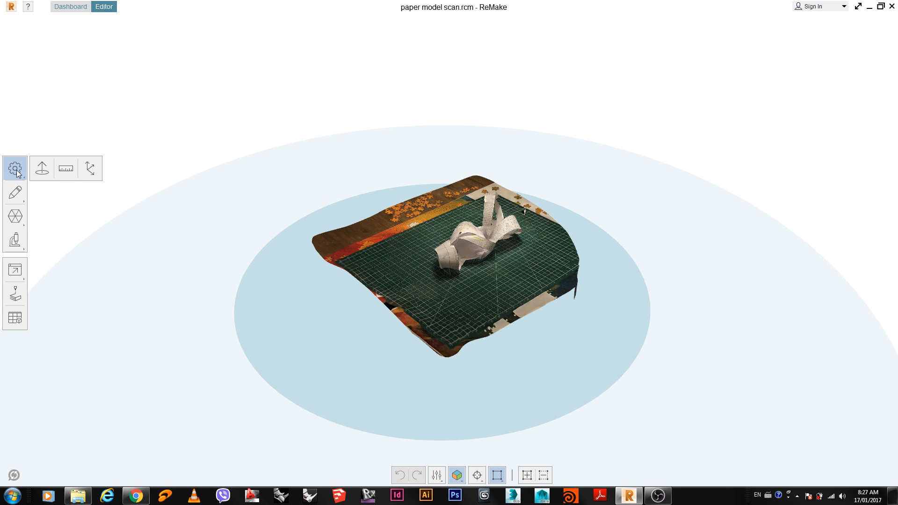
click(76, 176)
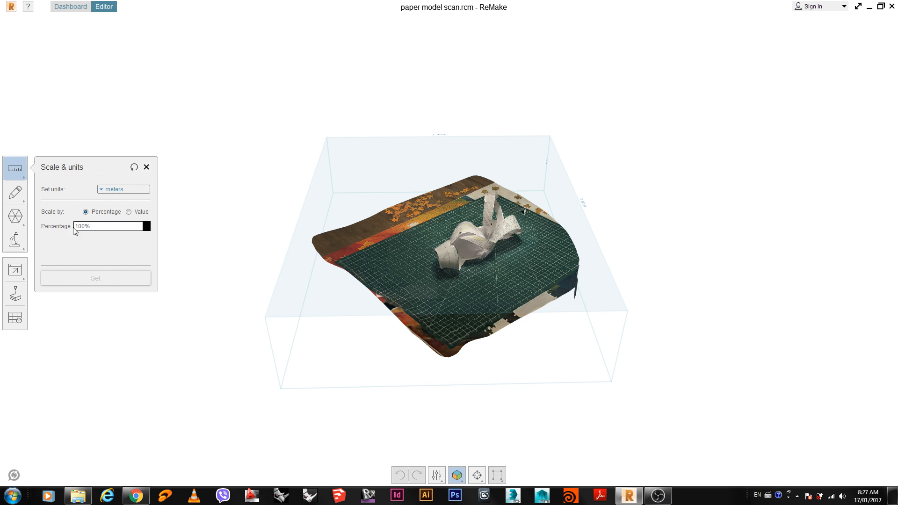
click(129, 212)
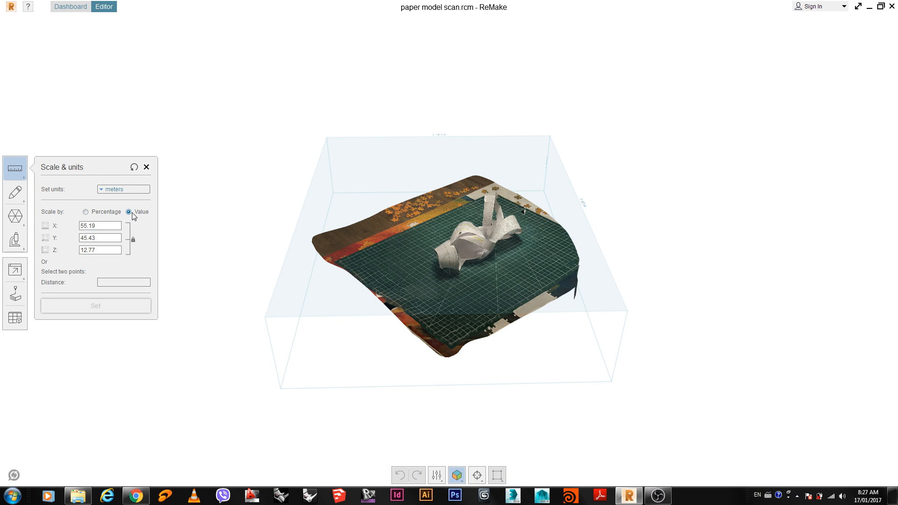
click(139, 190)
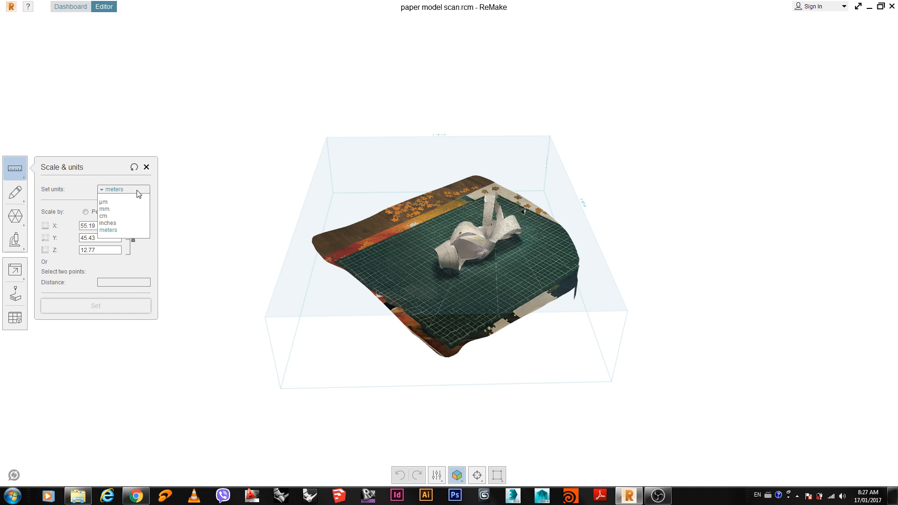
click(103, 224)
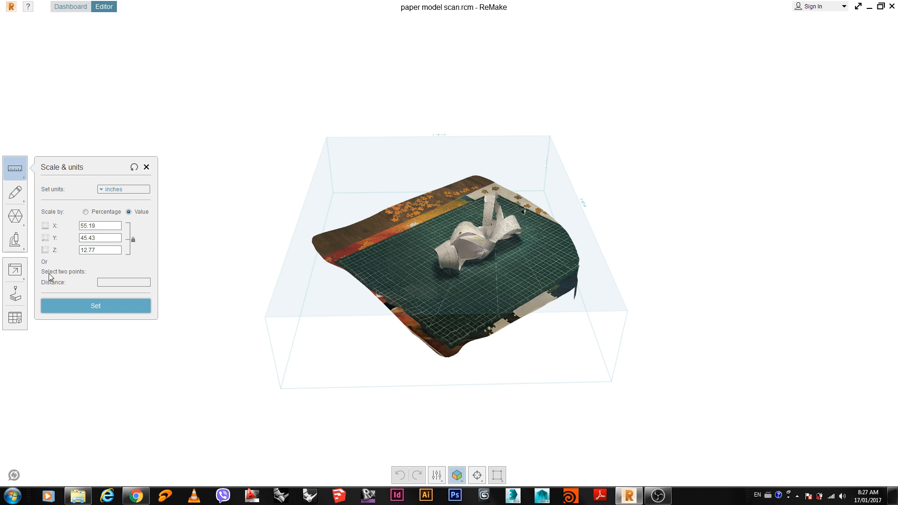
- Try scaling the scan by two points picked on the cutting mat with a distance of 34 inches, and close the scale settings
click(447, 292)
click(465, 279)
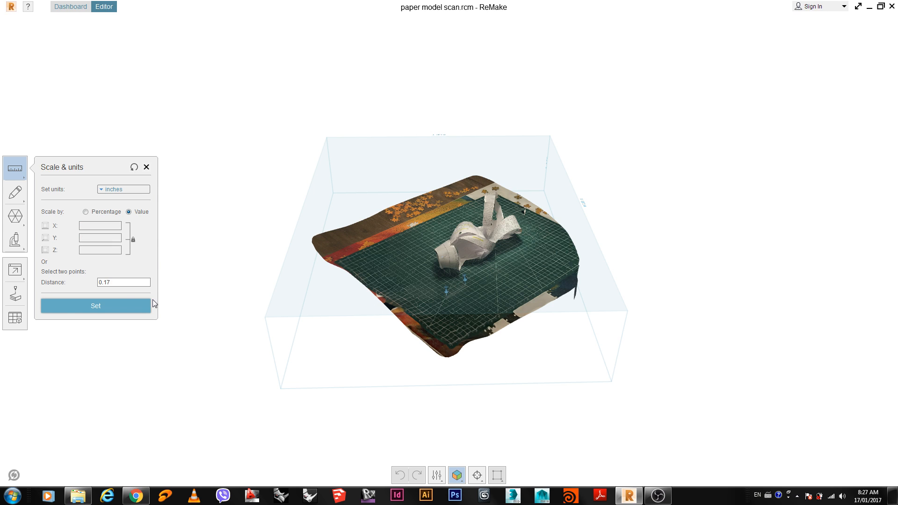
double_click(120, 282)
text(34)
click(84, 306)
click(146, 167)
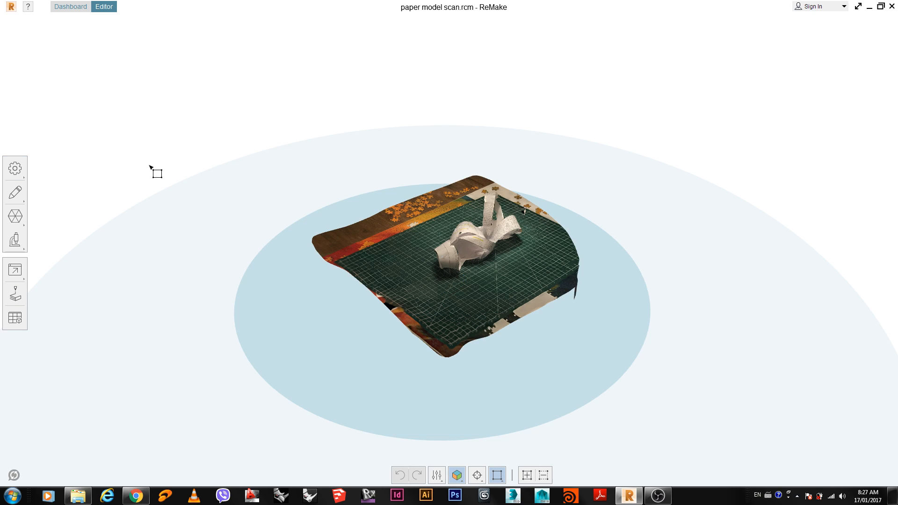
- View the model's coordinate system settings and reference points, and close them without editing anything
click(21, 177)
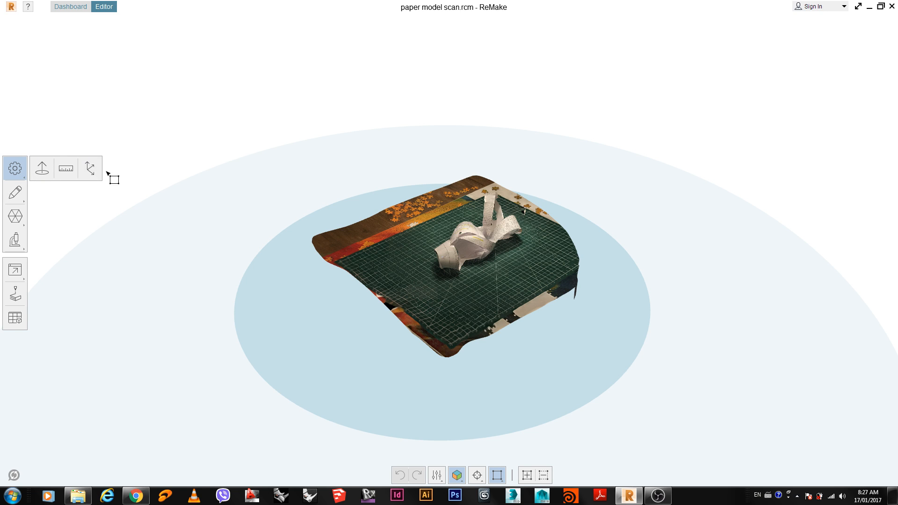
click(90, 170)
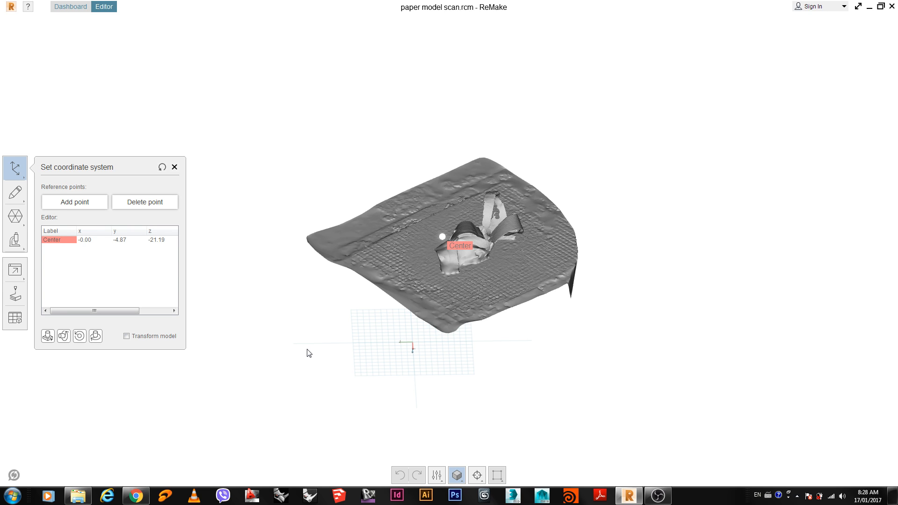
click(175, 168)
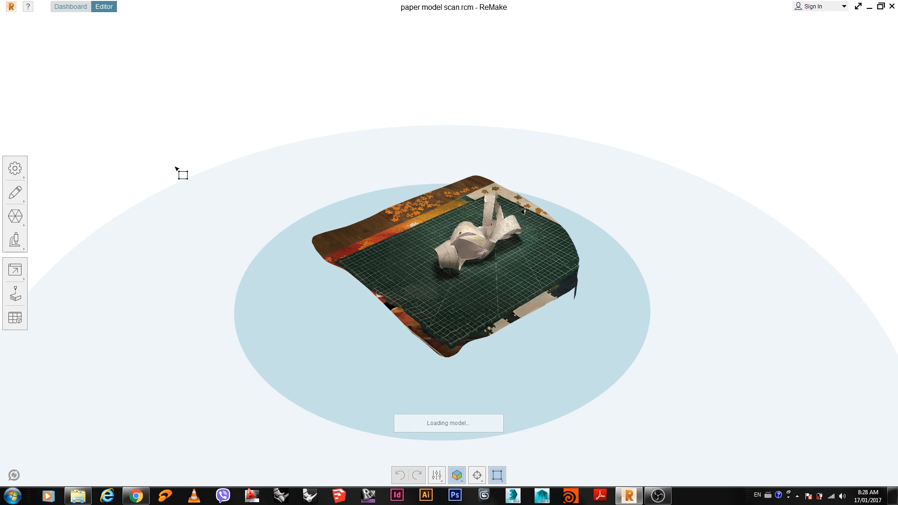
- Try tilting and shifting the slice plane diagonally through the scanned mat, and leave the slice unapplied
click(17, 195)
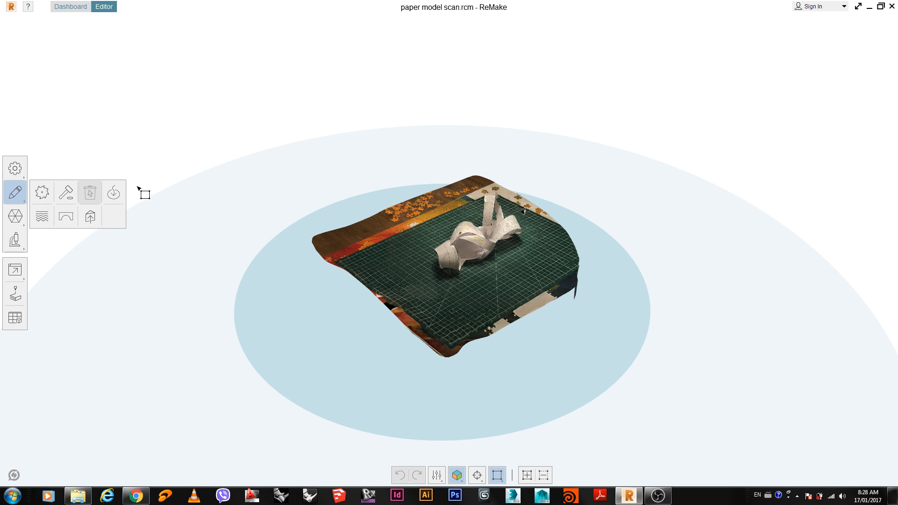
click(42, 192)
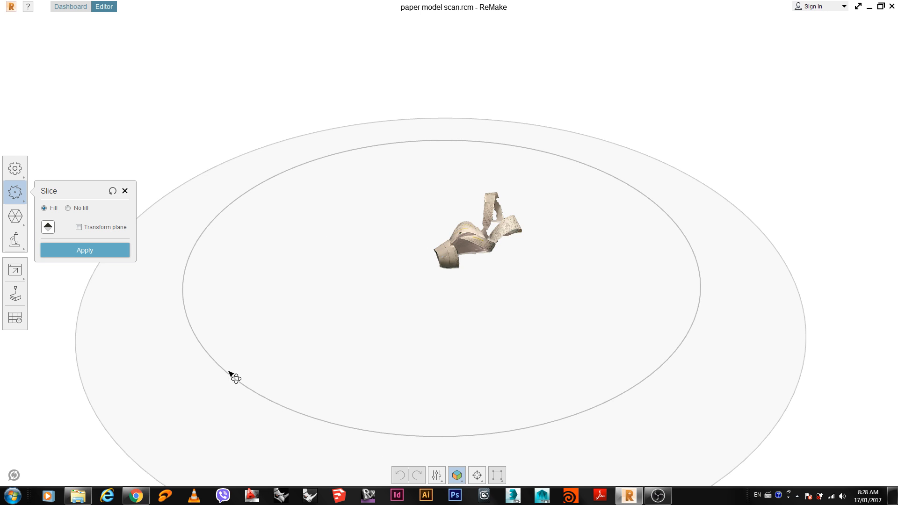
drag(231, 373, 223, 337)
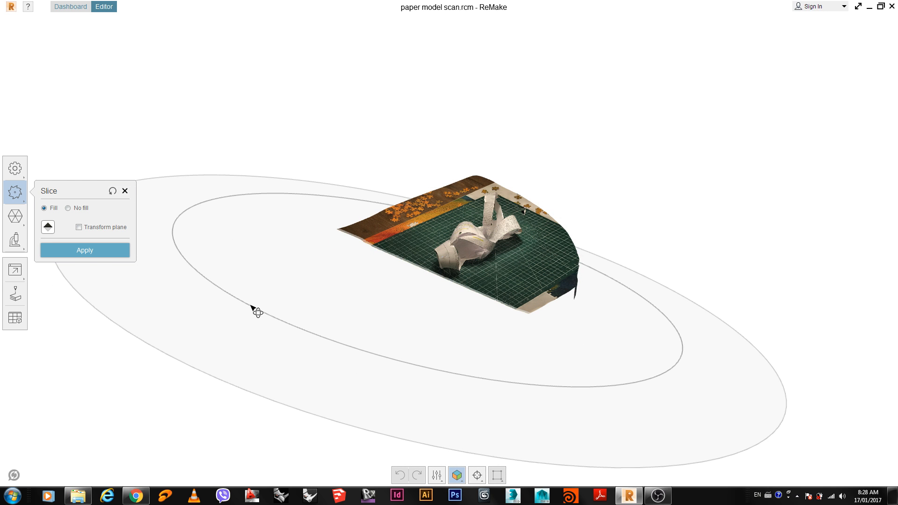
drag(250, 303, 200, 348)
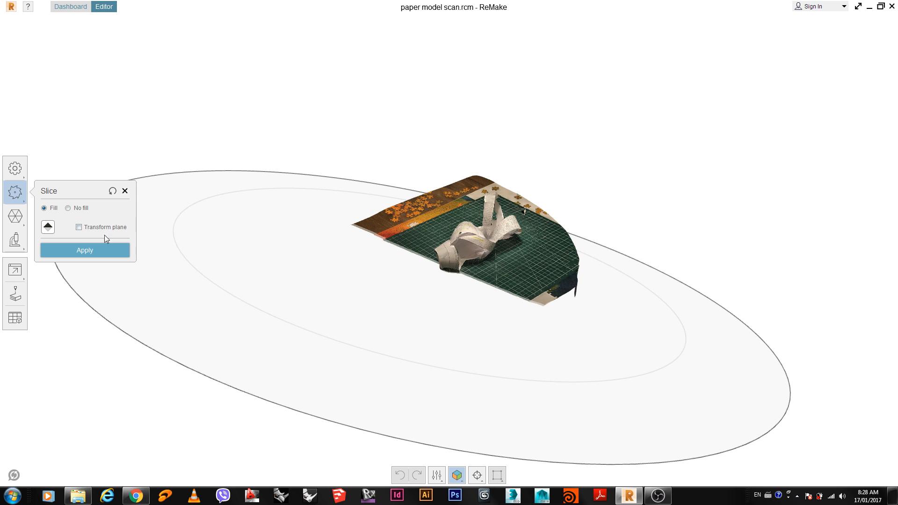
click(125, 191)
- Start a new slice with Fill, preview the opposite side of the plane, and switch back to keeping the upper part
click(13, 199)
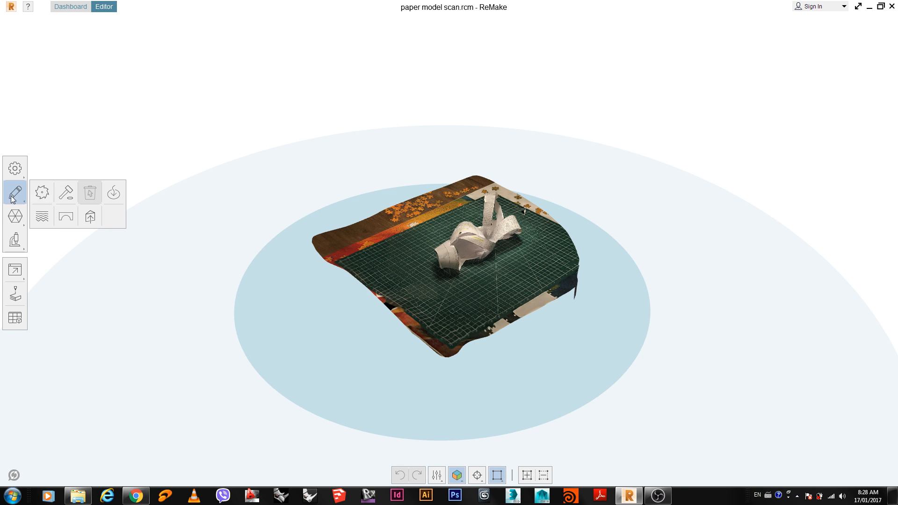
click(41, 194)
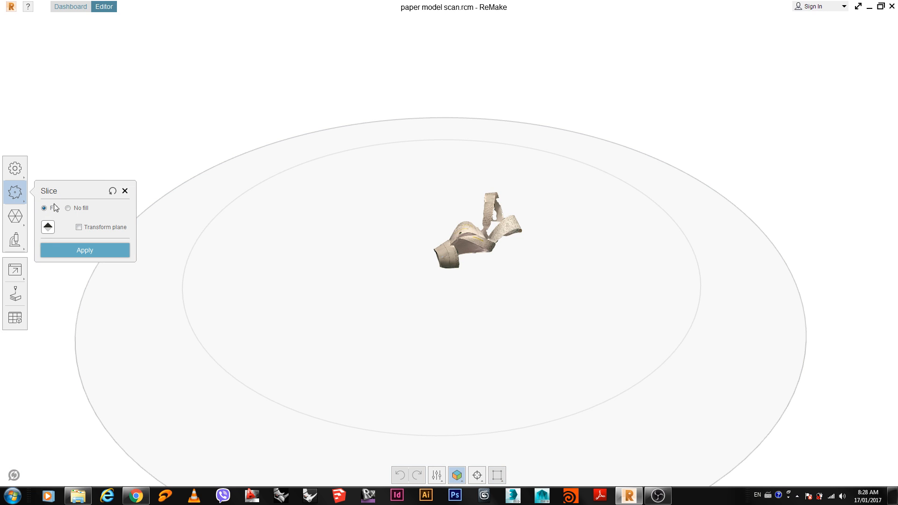
click(45, 230)
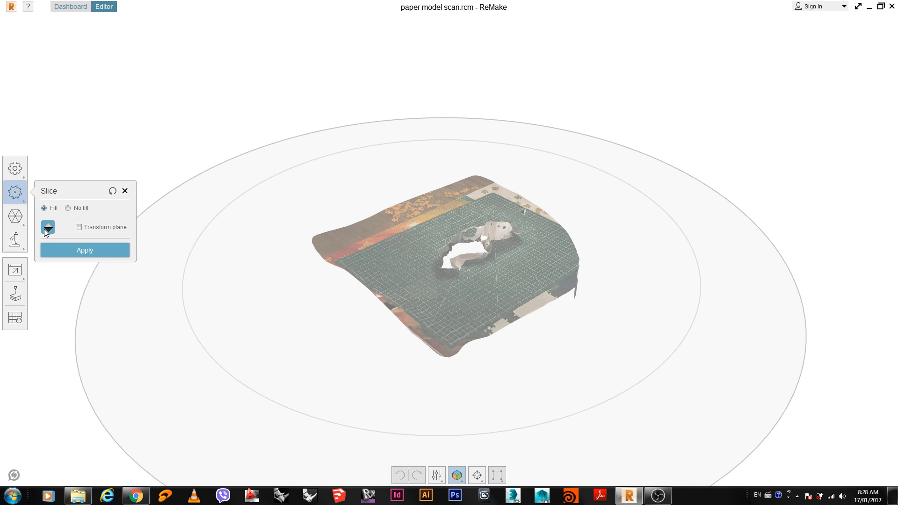
click(44, 228)
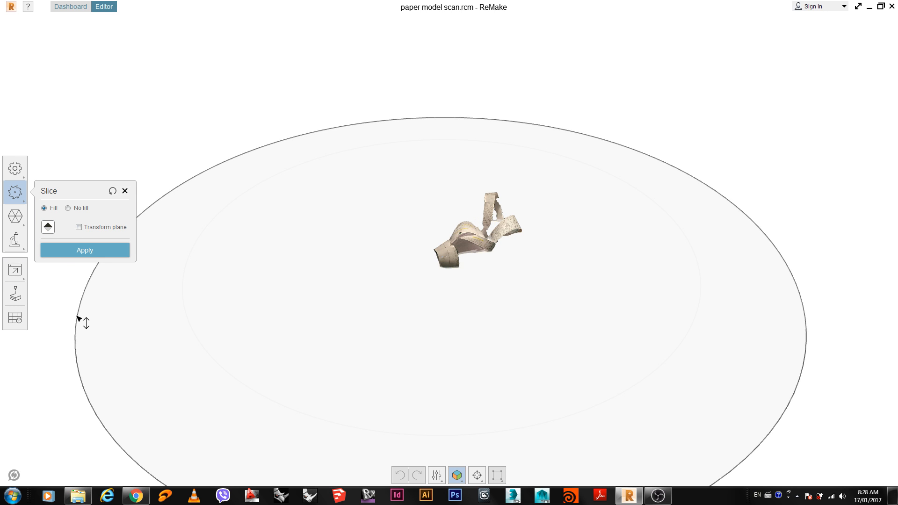
- Move the slice plane down to the cutting mat's surface, compare both sides of the cut, and apply the filled slice keeping the upper part
drag(78, 316, 79, 344)
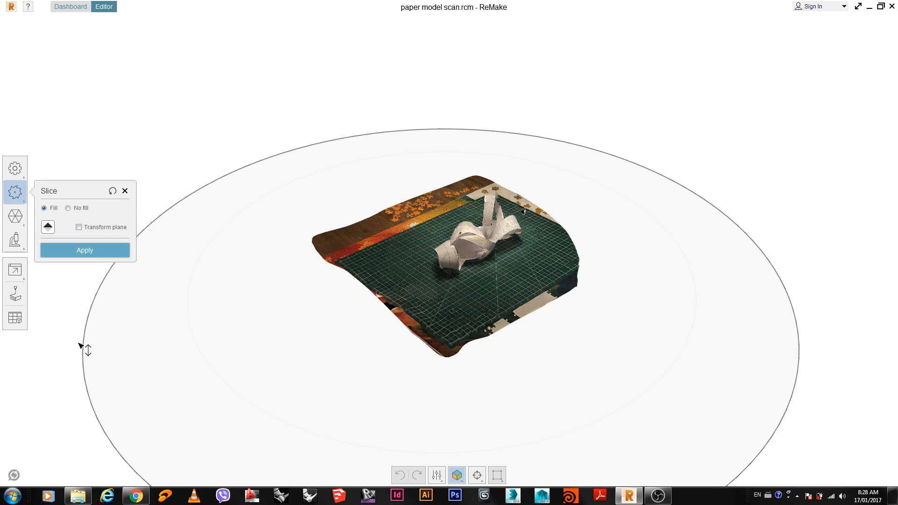
right_drag(72, 397, 94, 343)
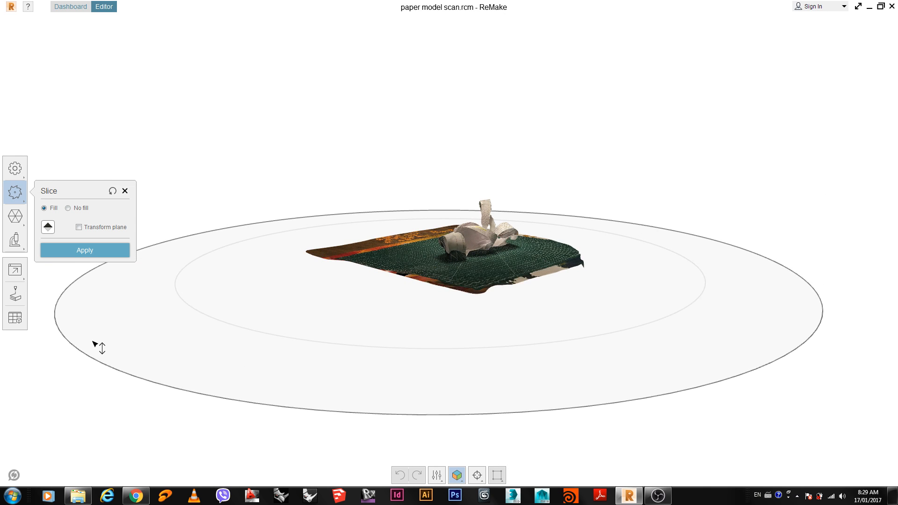
drag(93, 343, 96, 333)
right_drag(77, 373, 61, 390)
click(47, 228)
click(48, 228)
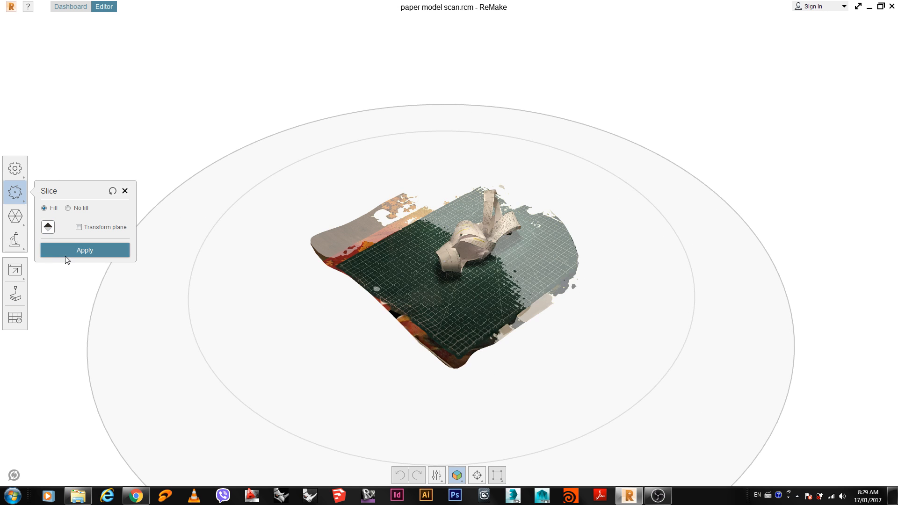
click(75, 250)
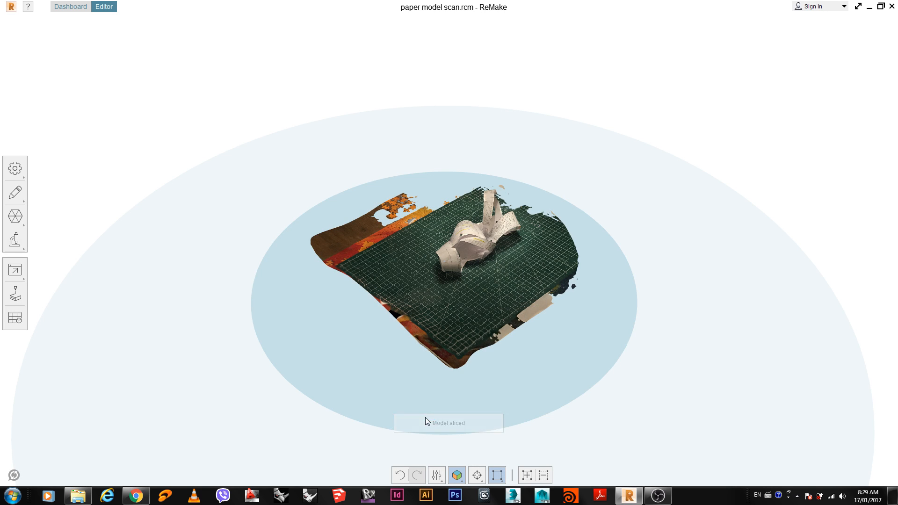
click(21, 193)
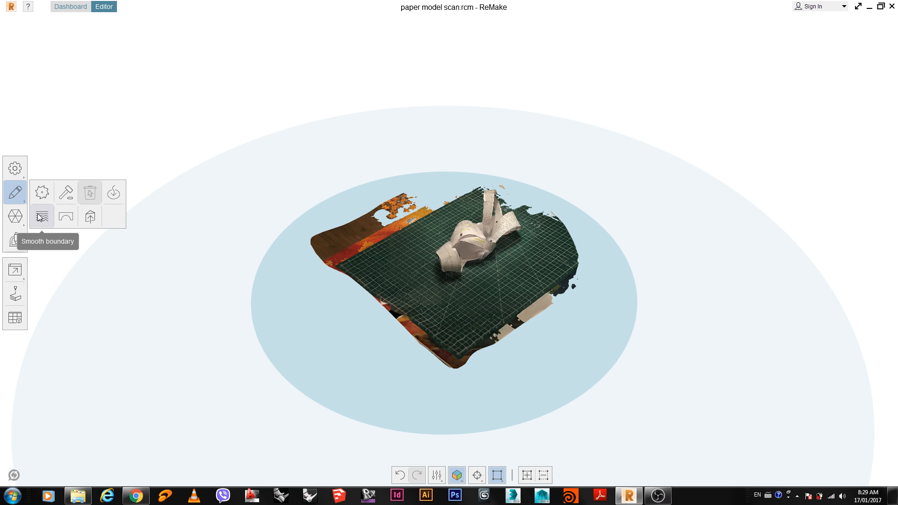
click(17, 225)
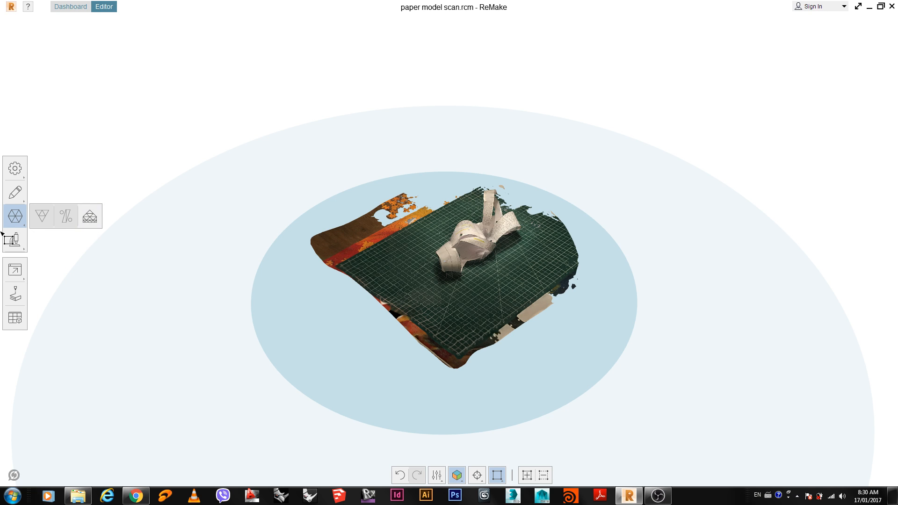
- Open mesh diagnostics for the sliced scan and detect its issues
click(15, 247)
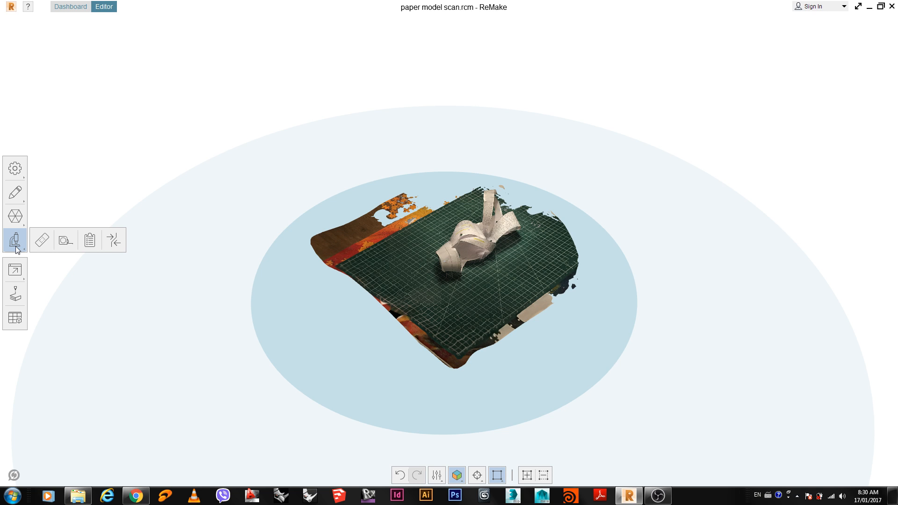
click(47, 247)
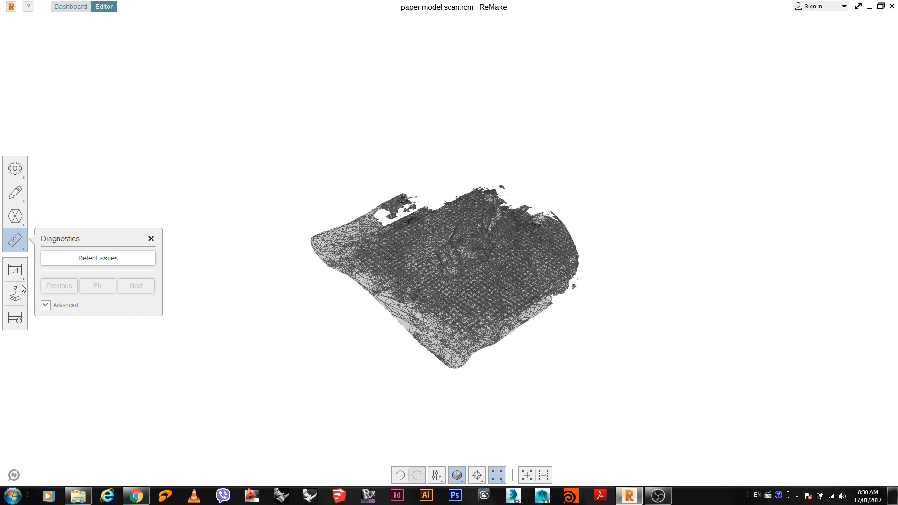
click(116, 261)
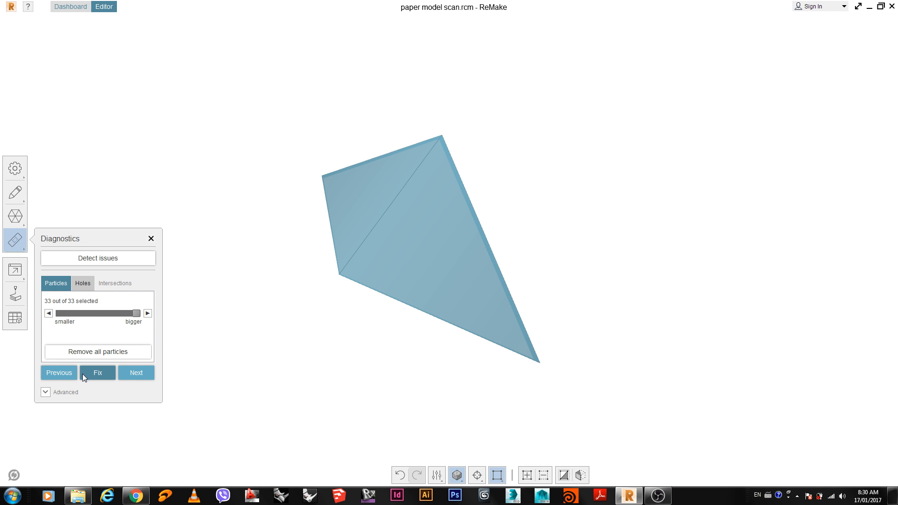
- Fix the highlighted stray particle, go on to the following one and fix it as well
click(103, 371)
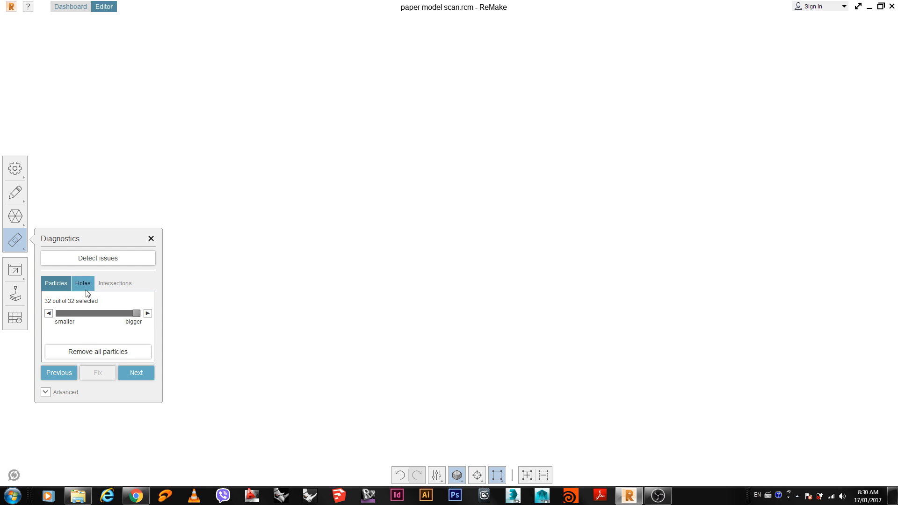
click(134, 373)
click(100, 374)
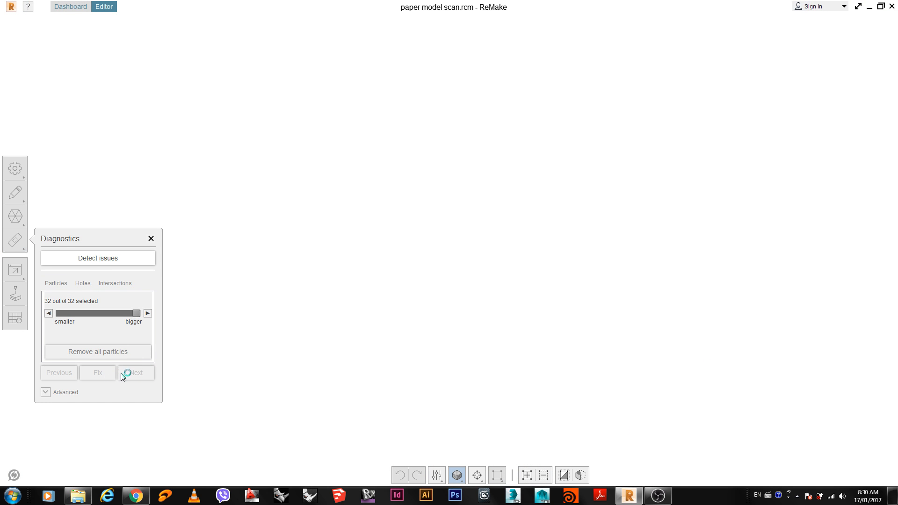
- Step through the detected holes and check the smooth and flat fill options, leaving smooth chosen, and close the diagnostics
click(79, 285)
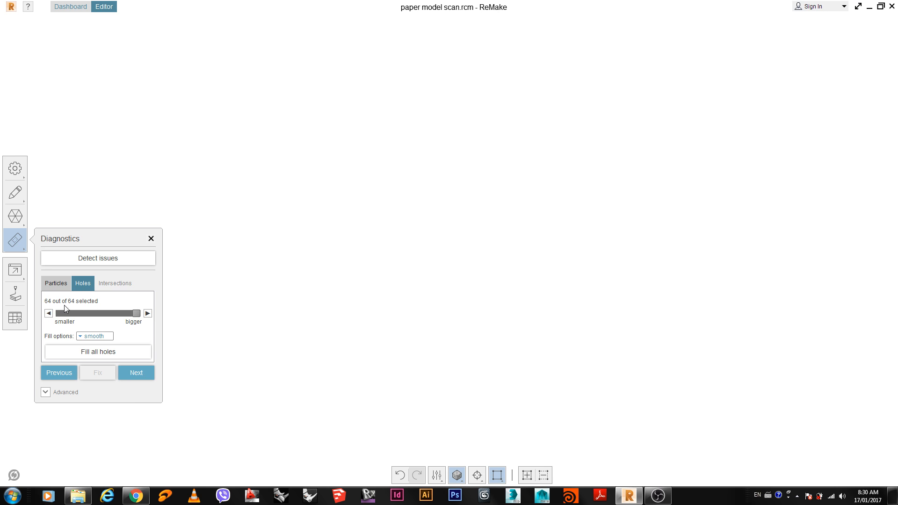
click(139, 374)
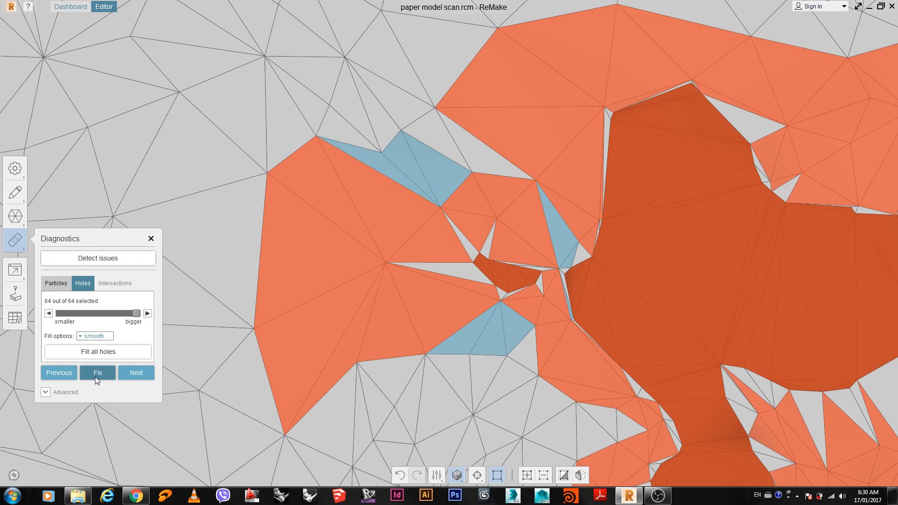
click(145, 373)
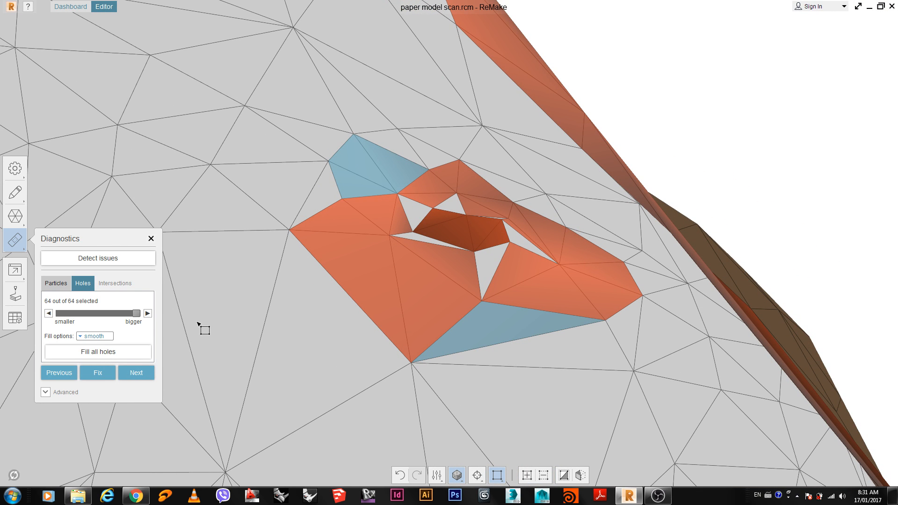
click(107, 337)
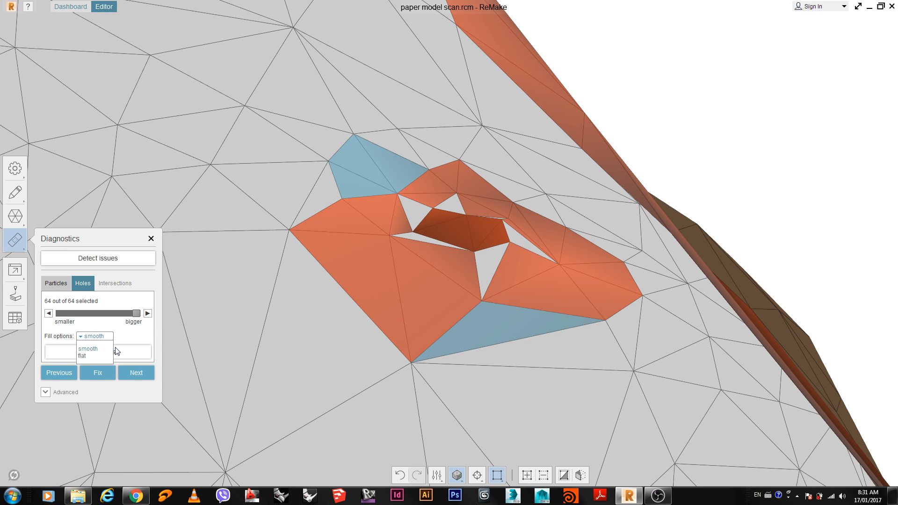
click(88, 352)
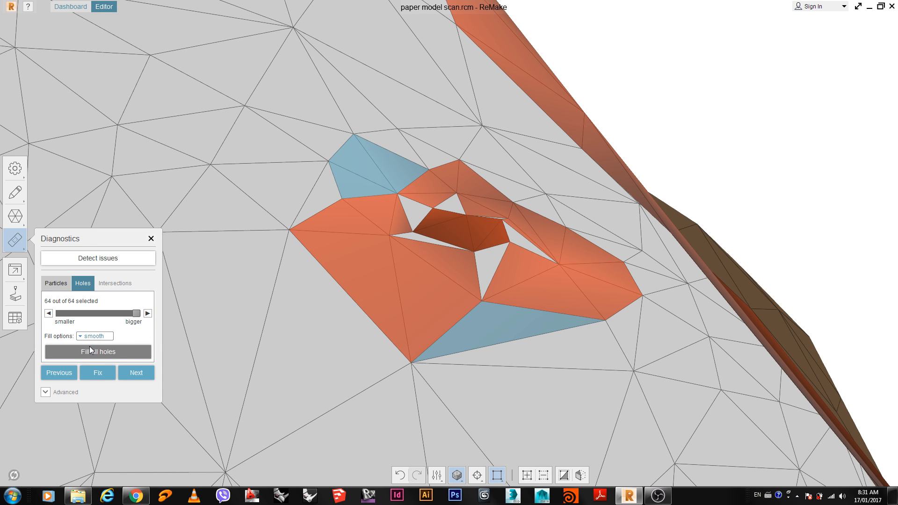
click(151, 238)
- Open the model export settings and look through the Quick Export presets, keeping Maya - FBX
scroll(500, 267, up, 5)
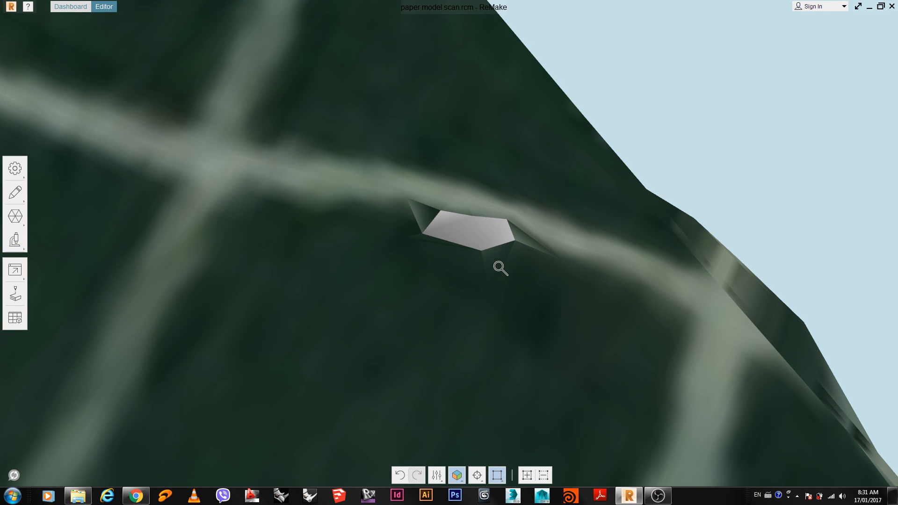
scroll(458, 264, down, 10)
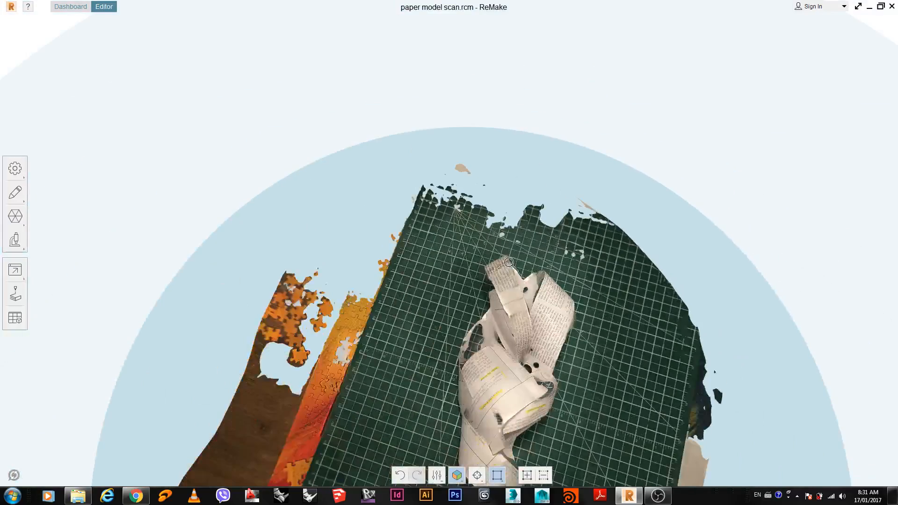
right_drag(426, 406, 380, 350)
middle_drag(411, 381, 412, 173)
click(24, 275)
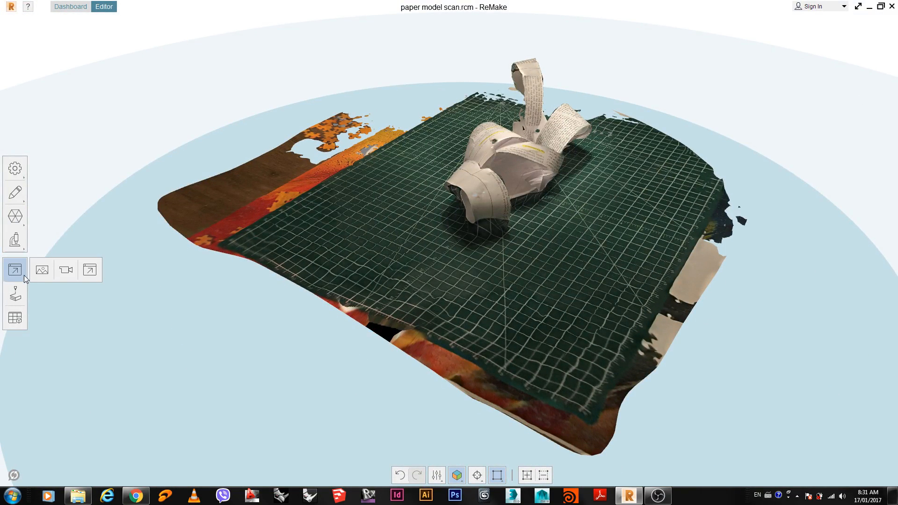
click(98, 274)
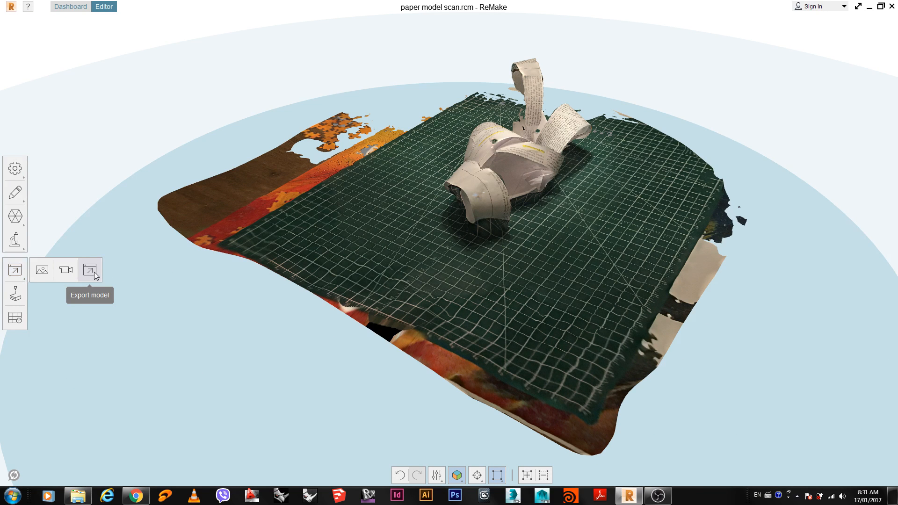
click(136, 307)
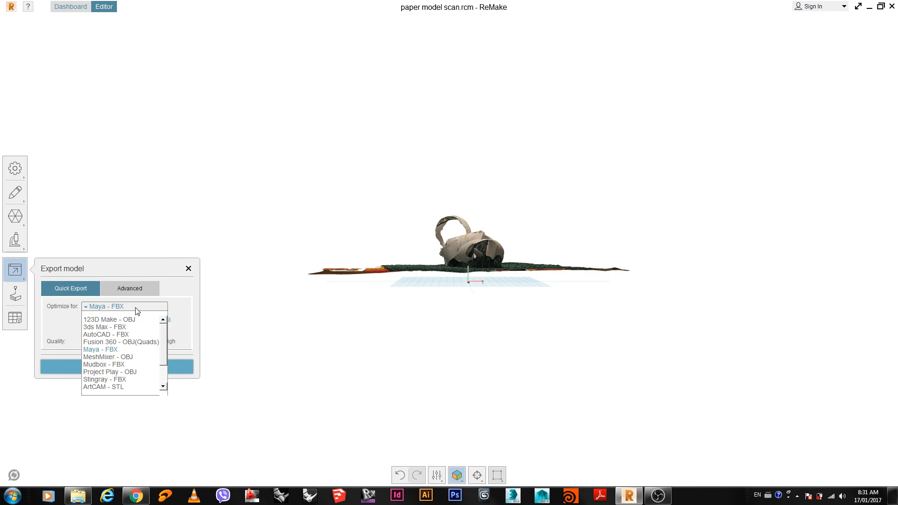
scroll(139, 343, down, 2)
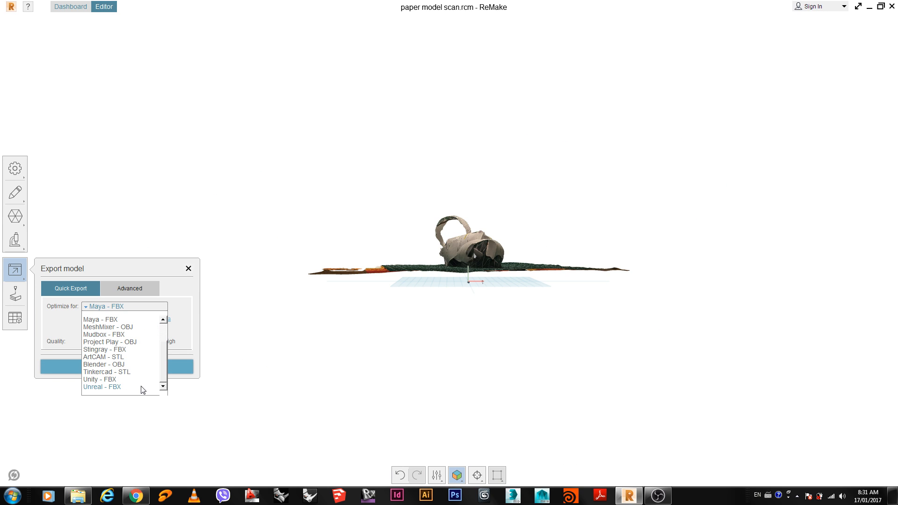
scroll(142, 389, up, 2)
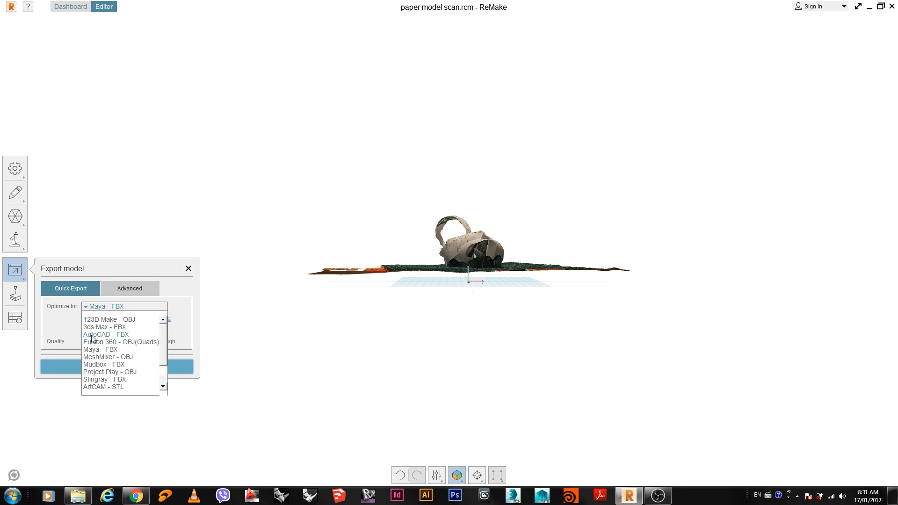
scroll(89, 343, down, 2)
scroll(151, 351, up, 2)
click(170, 308)
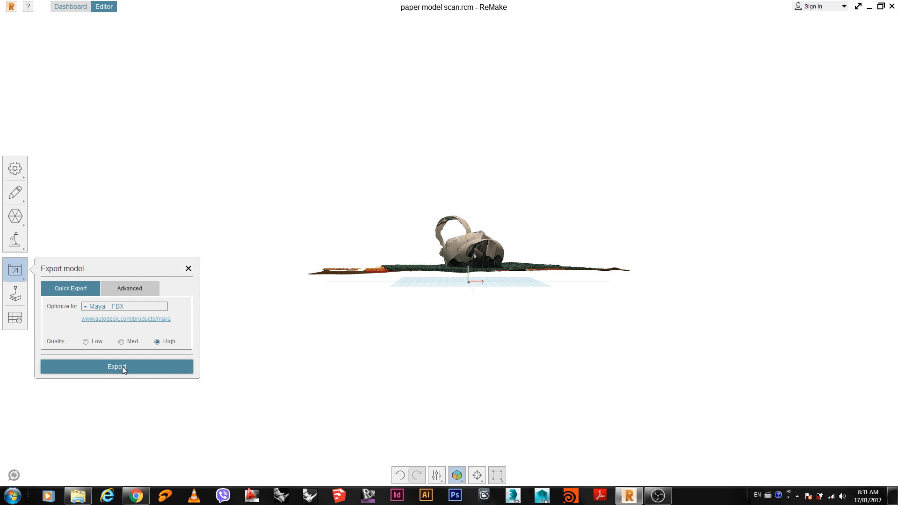
- Review the advanced export options and the list of file formats, keep OBJ, and close the export settings
click(153, 291)
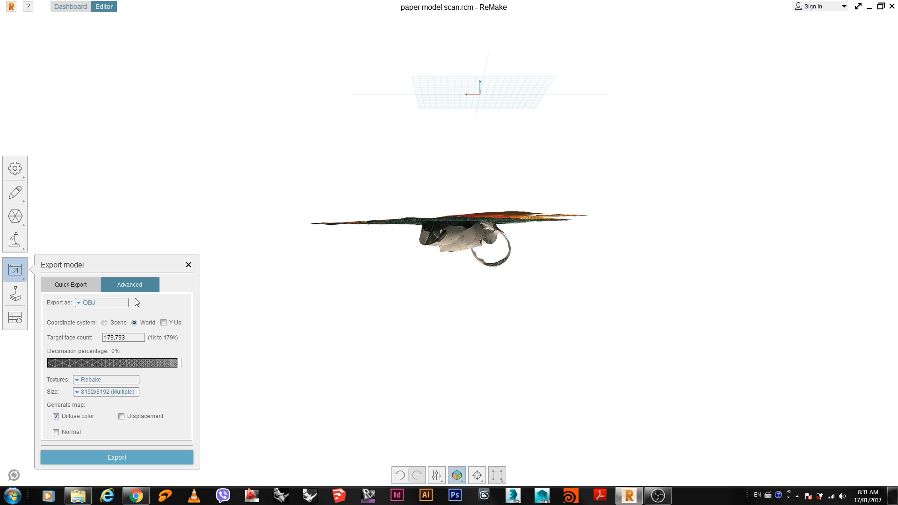
click(113, 304)
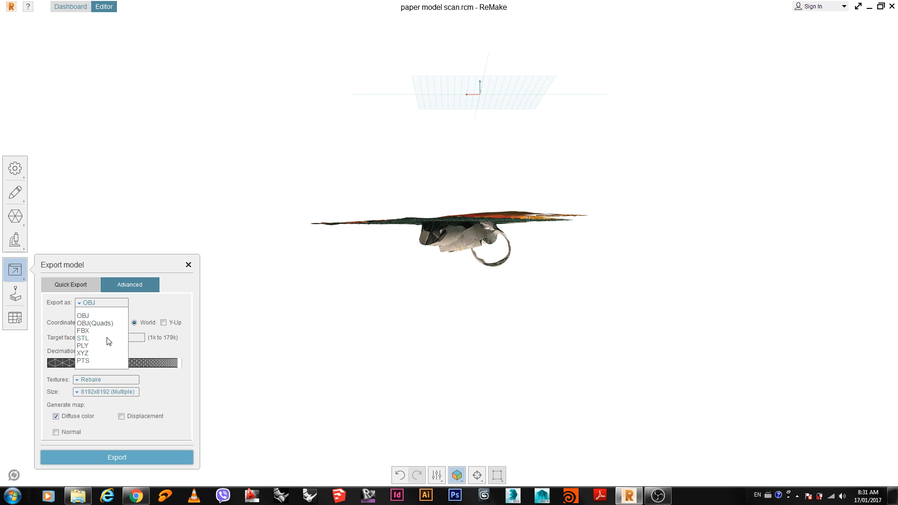
click(152, 307)
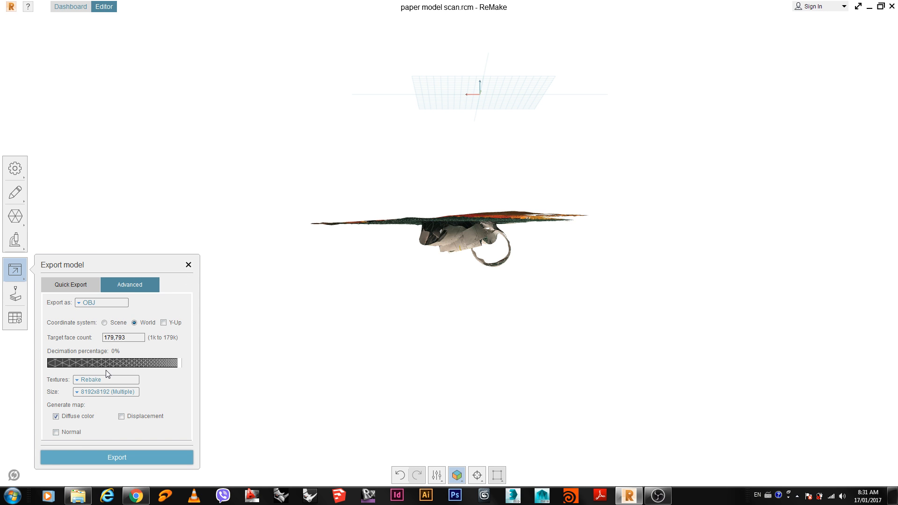
click(188, 265)
- From a top view, select and delete the wooden table, the puzzle strip and the adjoining edge of the cutting mat
mouse_move(17, 277)
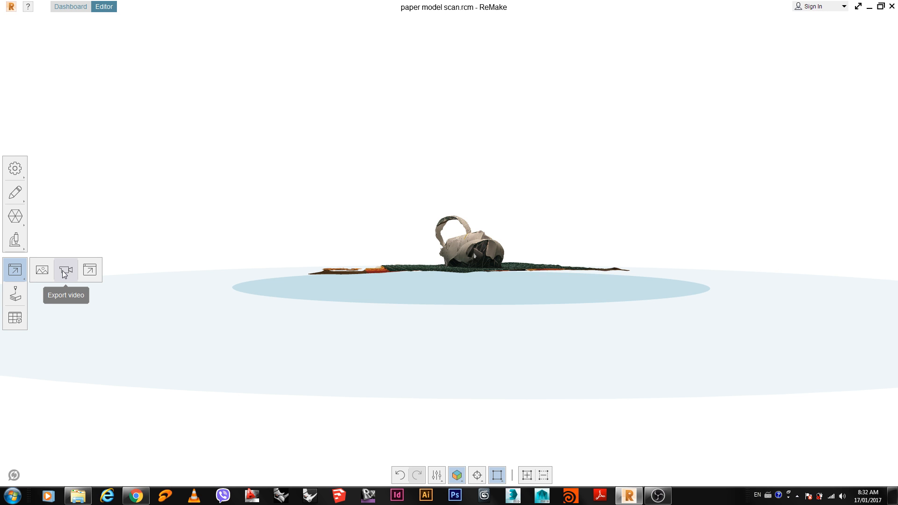
right_drag(352, 255, 251, 310)
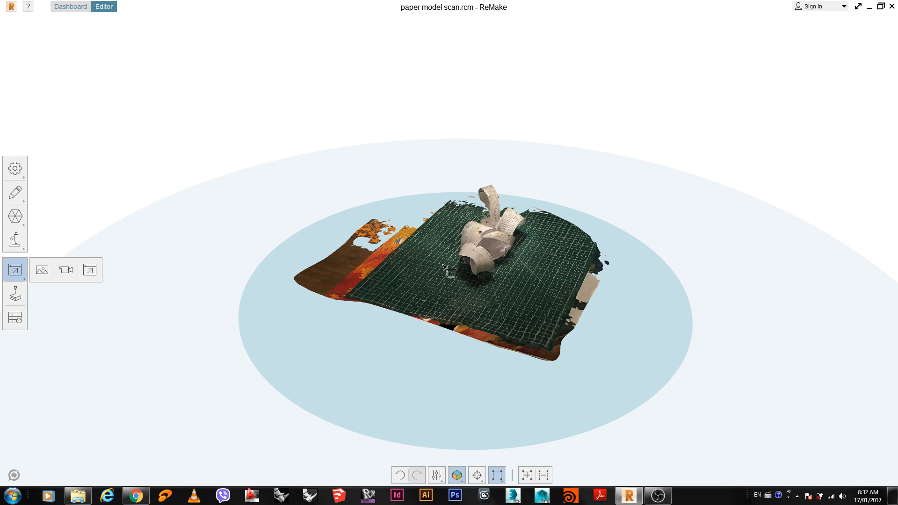
right_drag(613, 285, 299, 311)
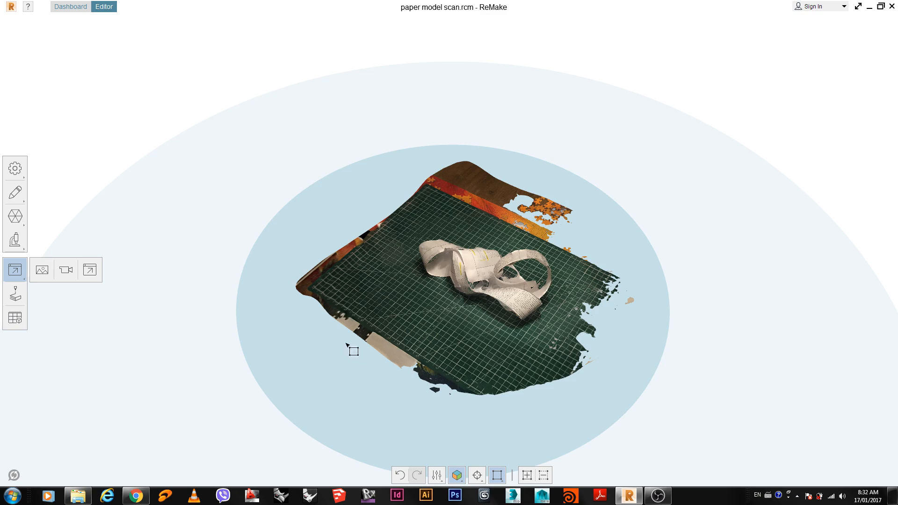
right_drag(351, 347, 492, 423)
drag(640, 106, 298, 203)
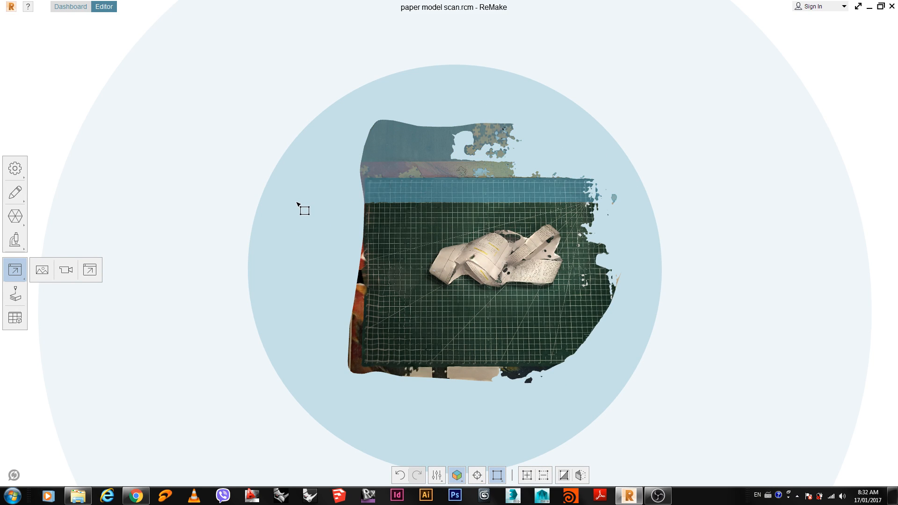
drag(696, 84, 333, 197)
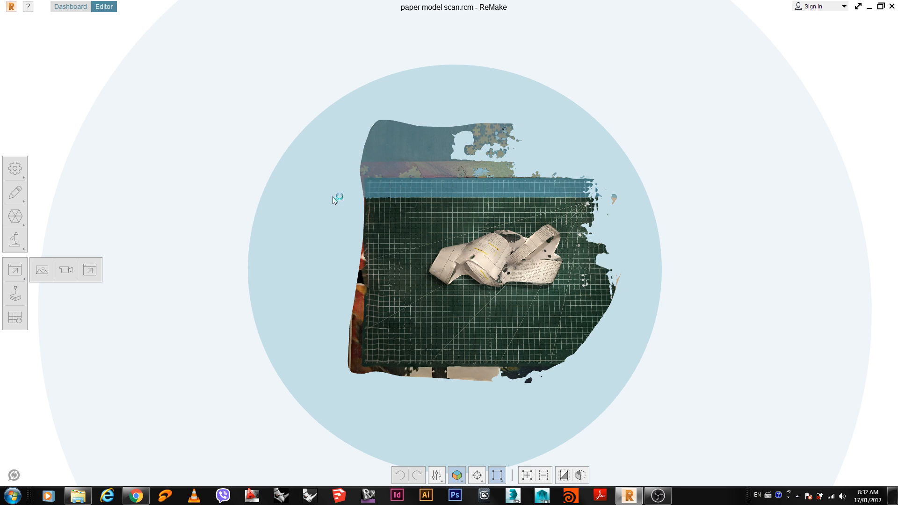
key(Delete)
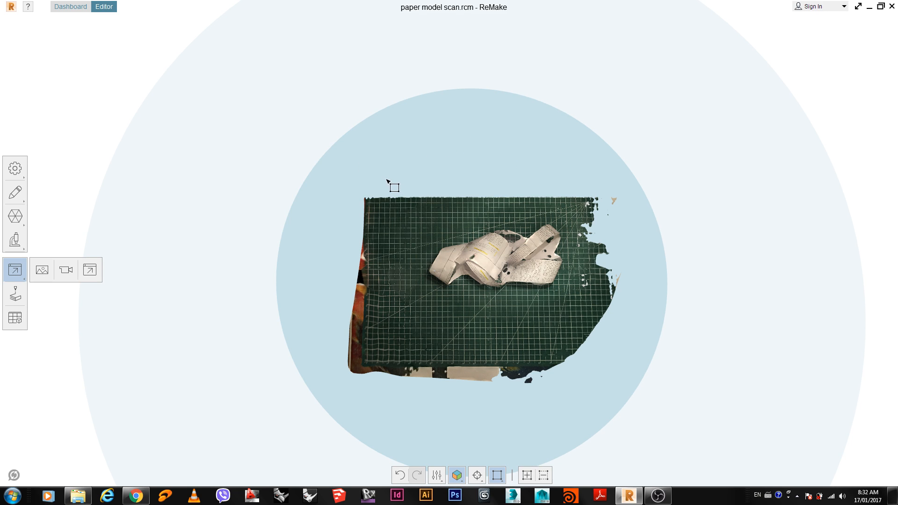
- Trim the other three sides of the cutting mat, deleting the leftover surroundings and the ragged end to leave a rectangle
drag(388, 181, 268, 415)
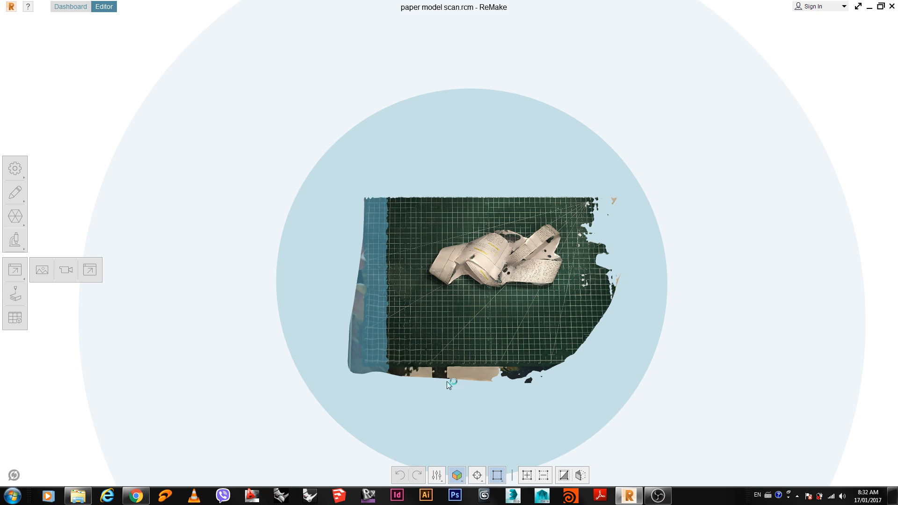
key(Delete)
drag(638, 426, 328, 357)
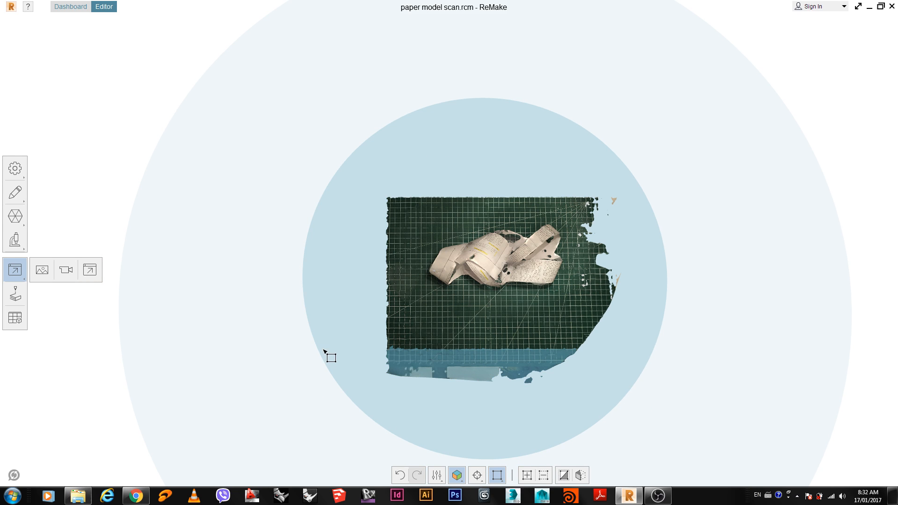
key(Delete)
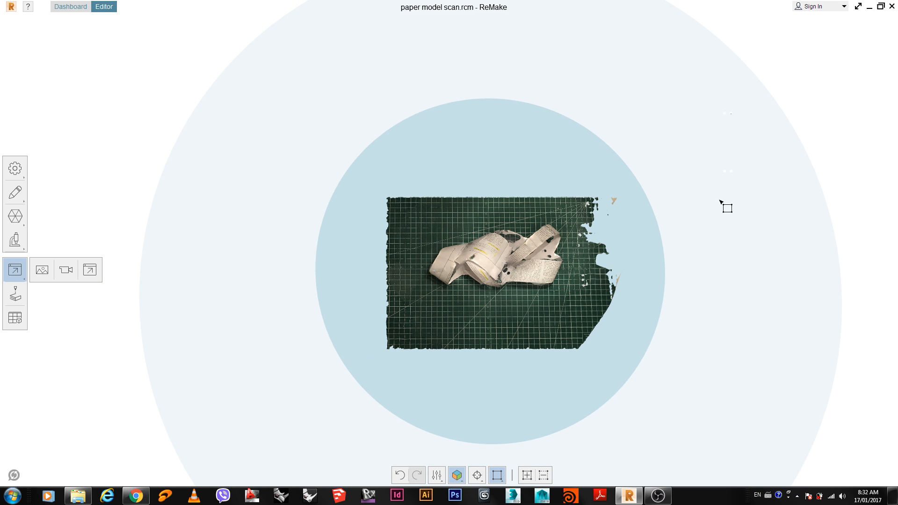
drag(726, 204, 586, 408)
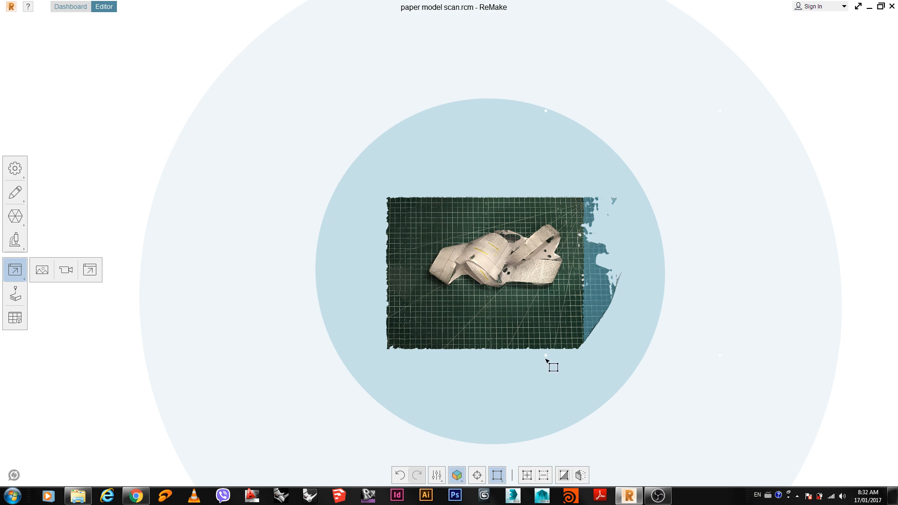
key(Delete)
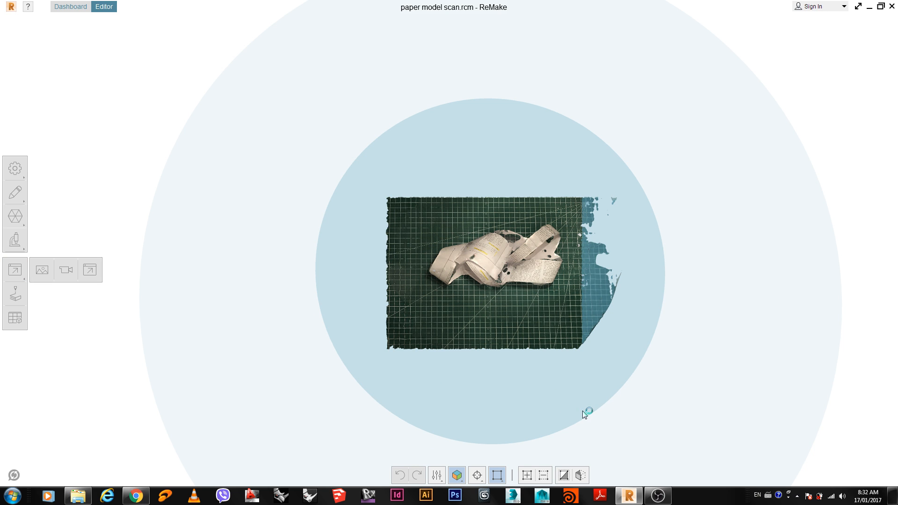
- Examine the trimmed paper model scan from several angles and look over the available view settings and display modes
right_drag(328, 392, 434, 314)
right_drag(555, 337, 515, 343)
middle_drag(515, 342, 417, 307)
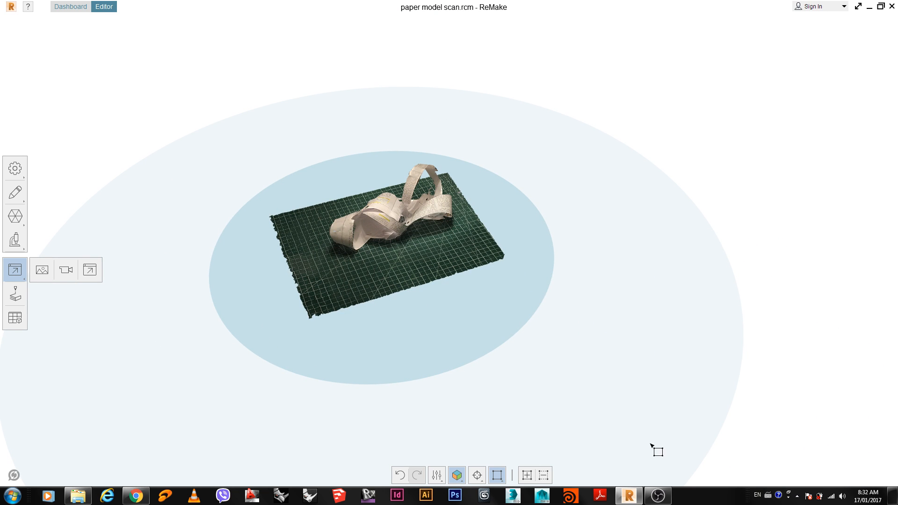
click(439, 477)
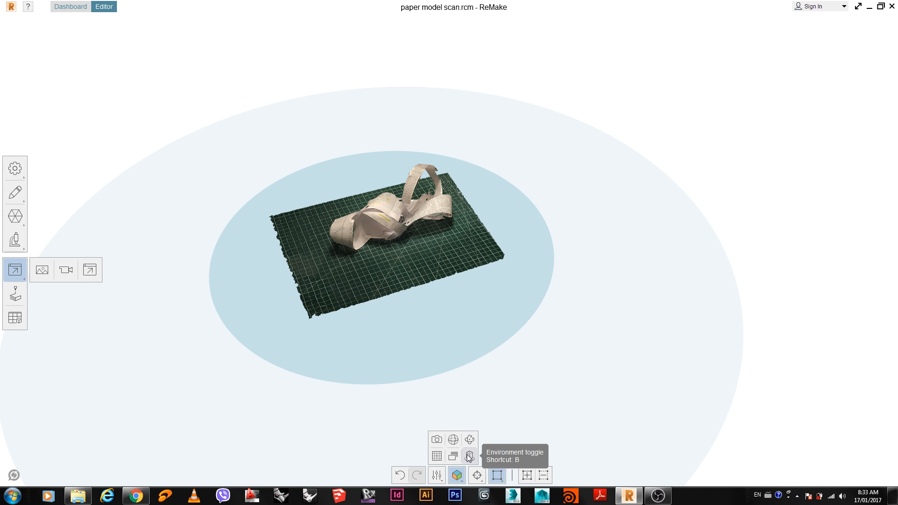
drag(254, 399, 413, 413)
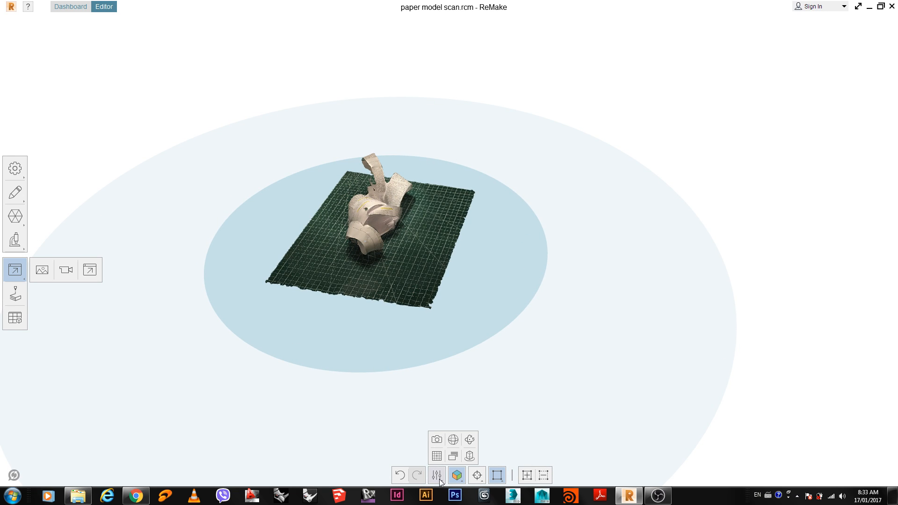
scroll(467, 341, up, 2)
scroll(415, 226, up, 5)
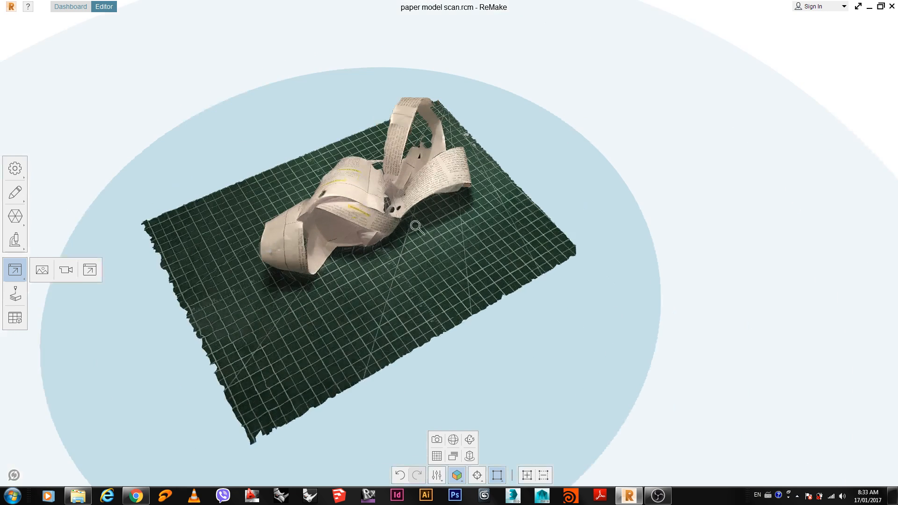
scroll(358, 227, down, 2)
drag(298, 303, 352, 271)
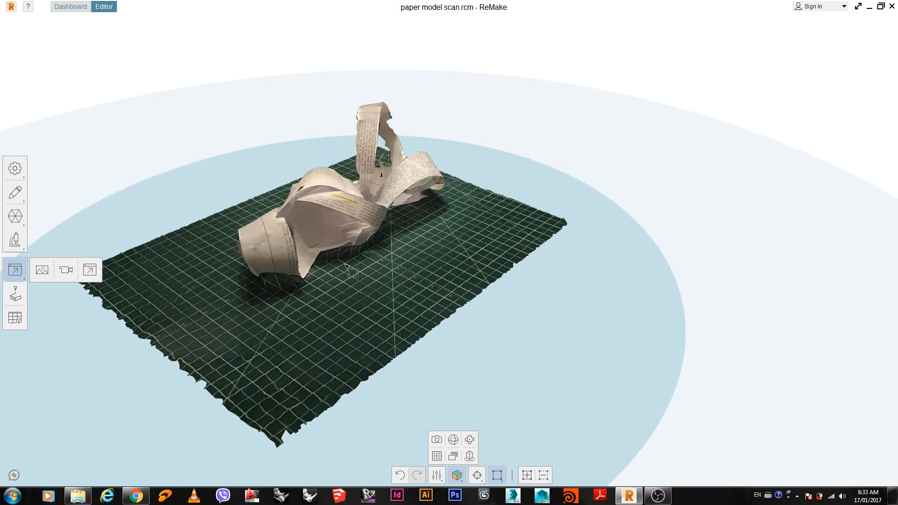
click(457, 476)
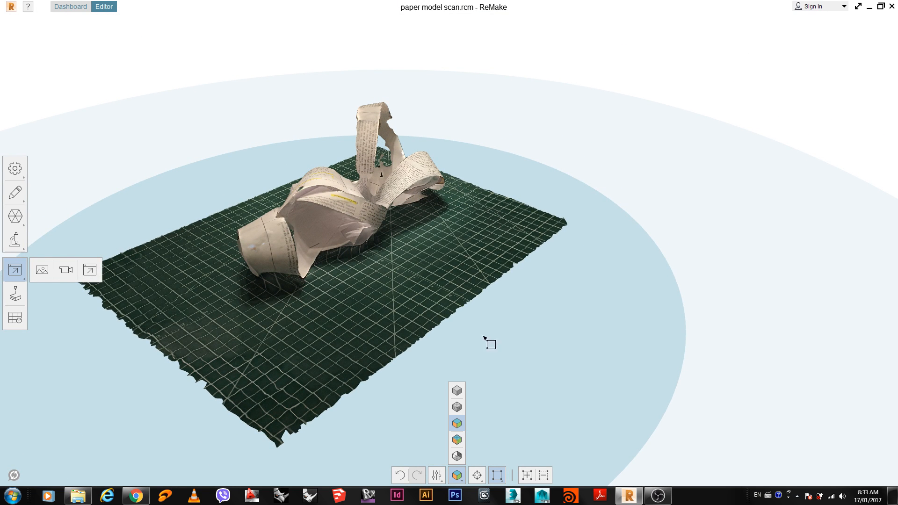
- Display the paper model scan as a plain solid without texture and examine its surface from another angle
click(457, 392)
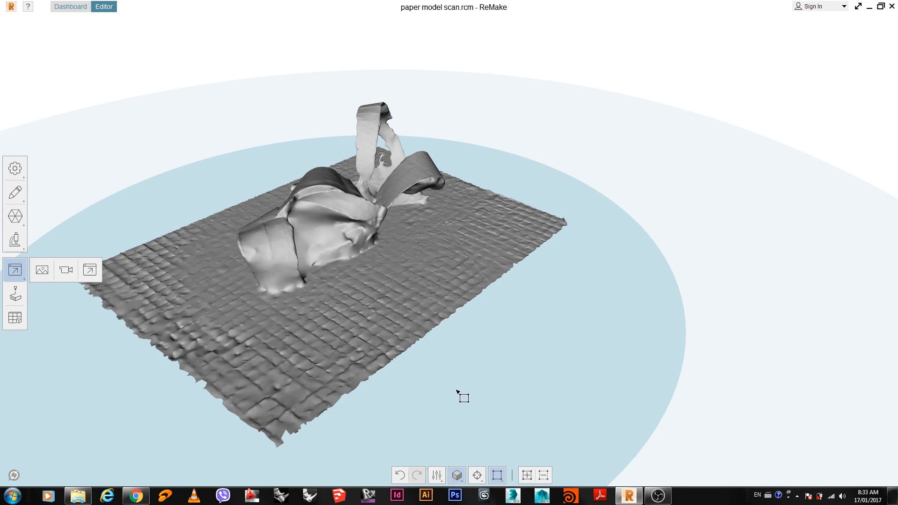
mouse_move(502, 349)
mouse_down()
mouse_move(300, 316)
mouse_move(288, 260)
mouse_move(462, 263)
mouse_move(489, 366)
mouse_move(406, 332)
mouse_up()
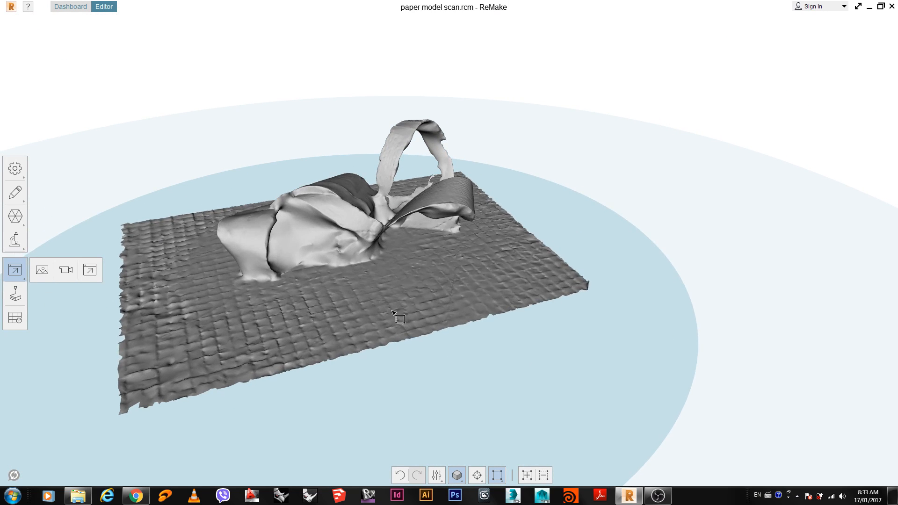
middle_drag(393, 307, 497, 309)
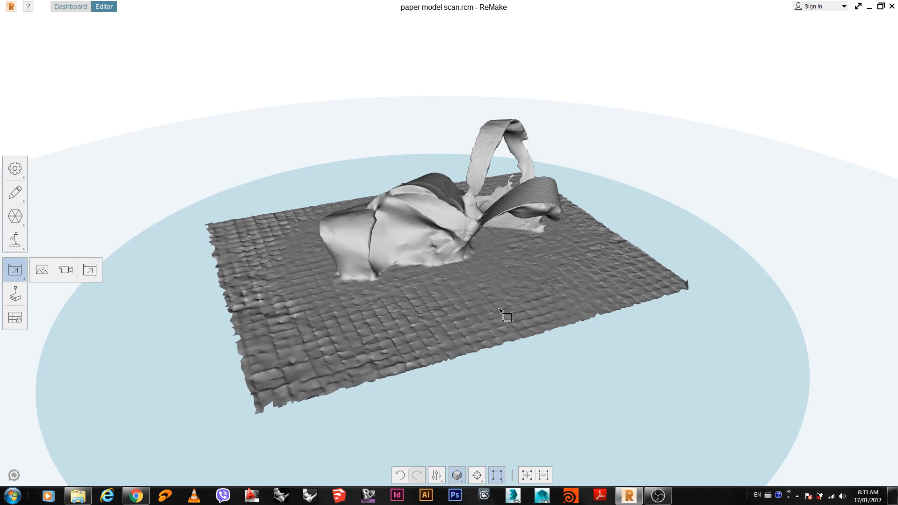
- Show the untextured scan with its wireframe and examine the mesh of the paper model and cutting mat
click(455, 476)
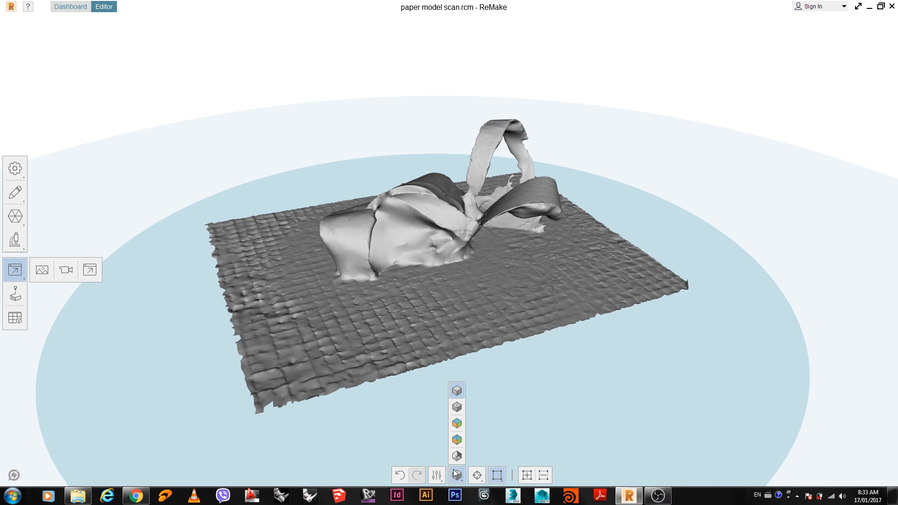
click(458, 408)
drag(300, 305, 571, 301)
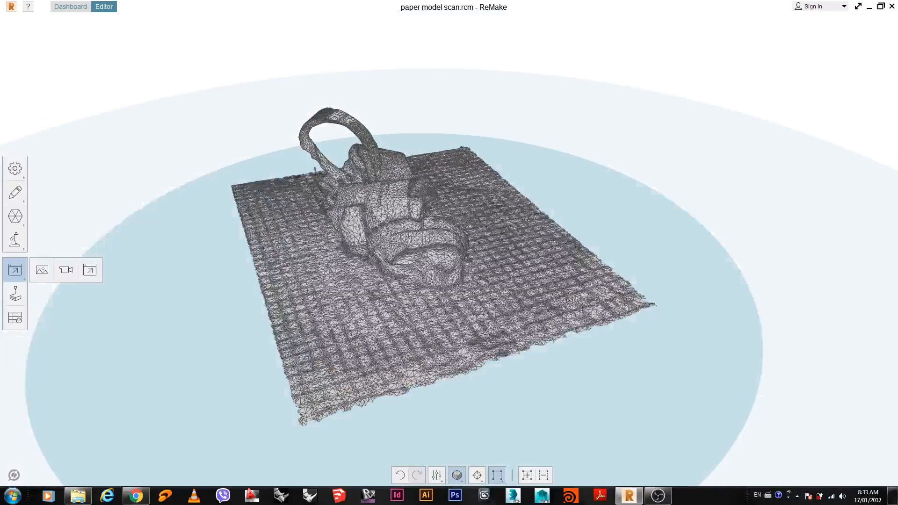
scroll(324, 203, up, 5)
right_drag(668, 289, 396, 285)
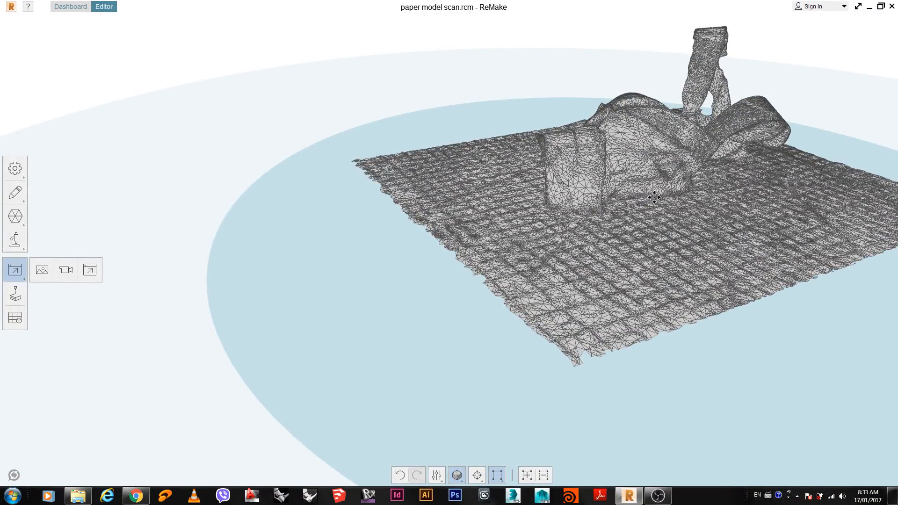
middle_drag(655, 197, 473, 248)
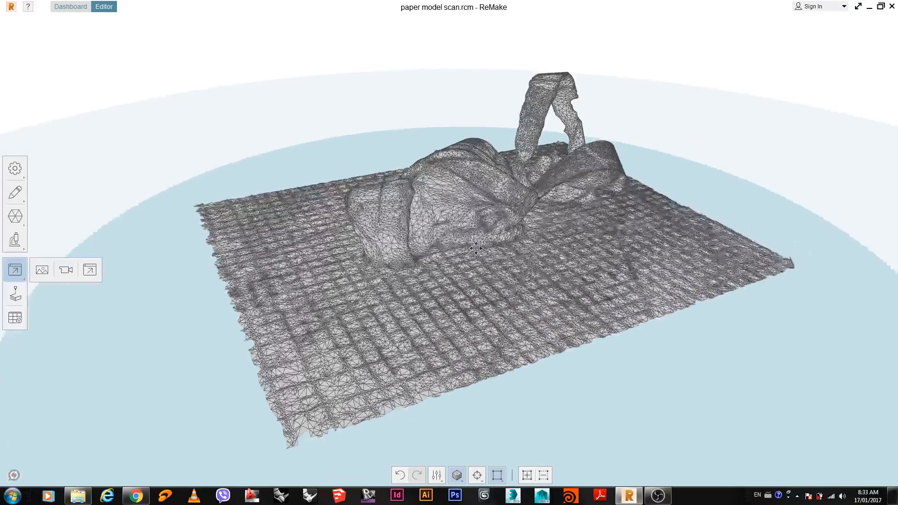
- Switch the scan to Textured display and examine the paper loops and cutting mat from several angles
click(457, 476)
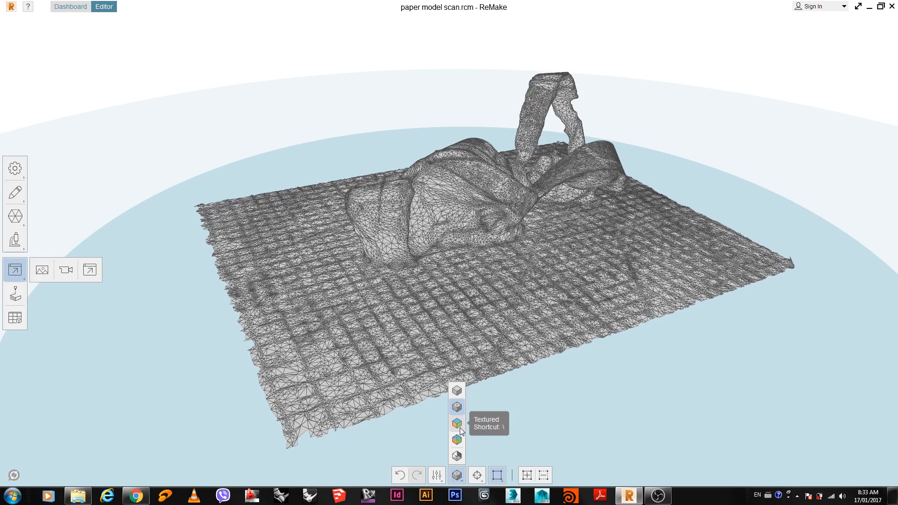
click(457, 424)
right_drag(371, 371, 195, 401)
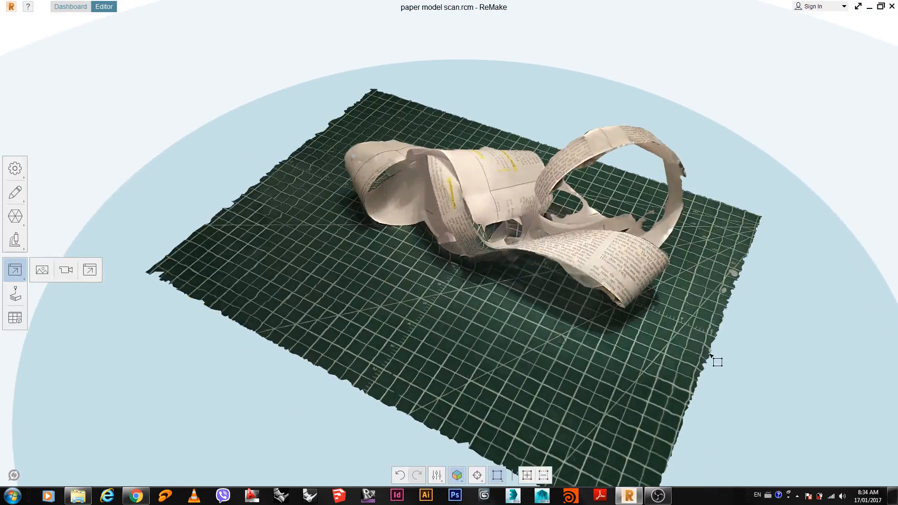
mouse_move(710, 355)
right_down()
mouse_move(493, 366)
mouse_move(679, 360)
mouse_move(726, 348)
right_up()
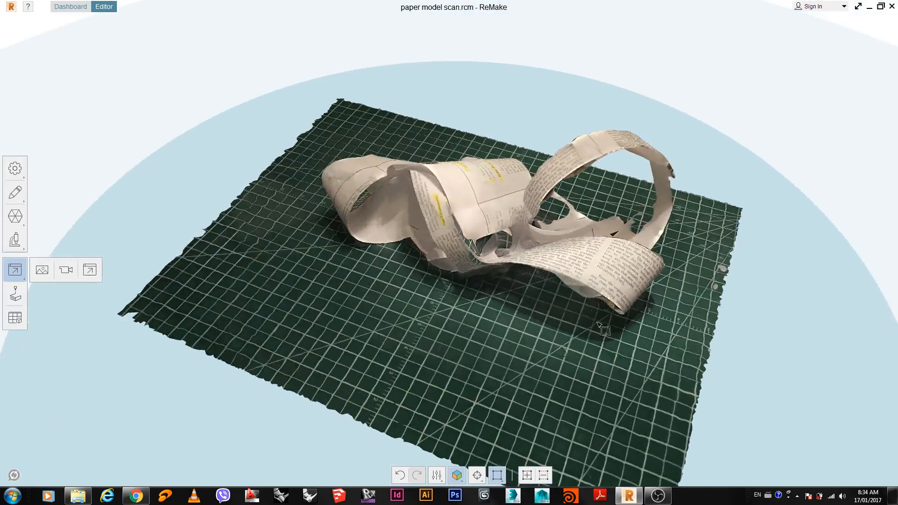
middle_drag(499, 257, 457, 227)
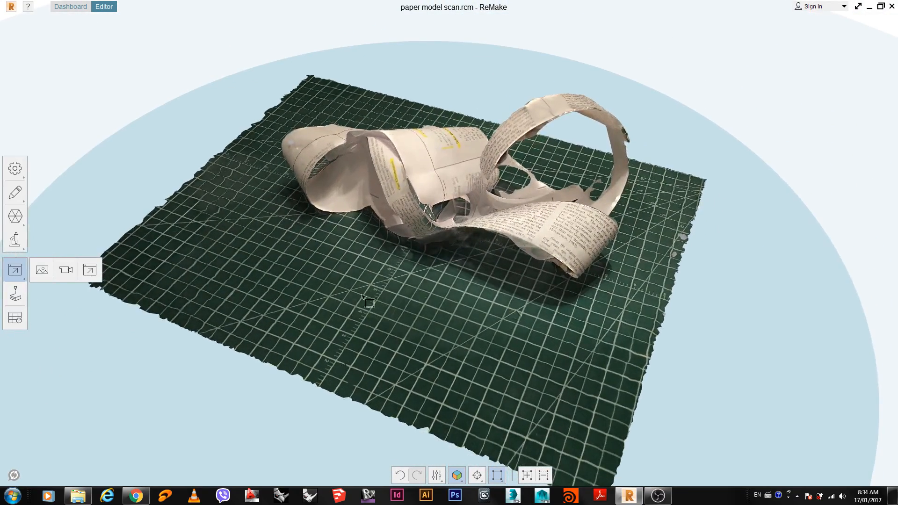
mouse_move(357, 293)
right_down()
mouse_move(553, 251)
mouse_move(457, 297)
mouse_move(374, 272)
right_up()
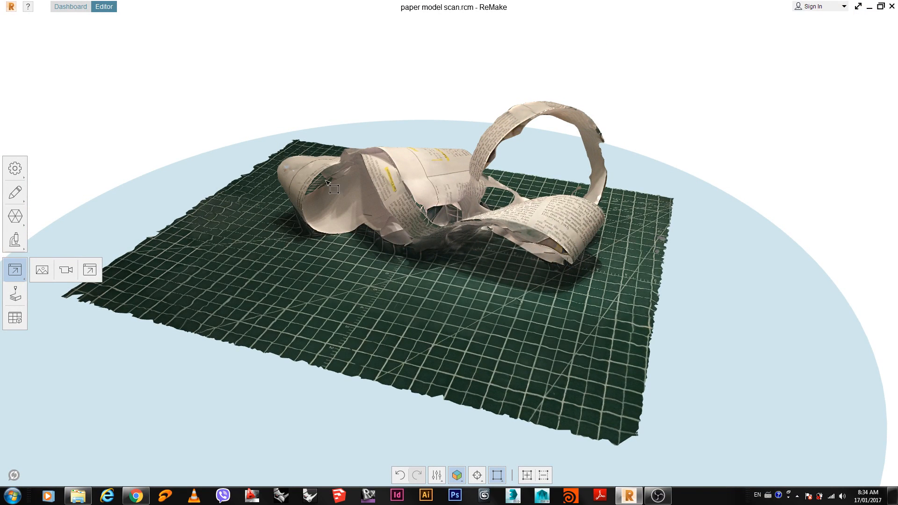
- Set the display to textured with wireframe and examine the mesh over the paper model from all sides
click(458, 475)
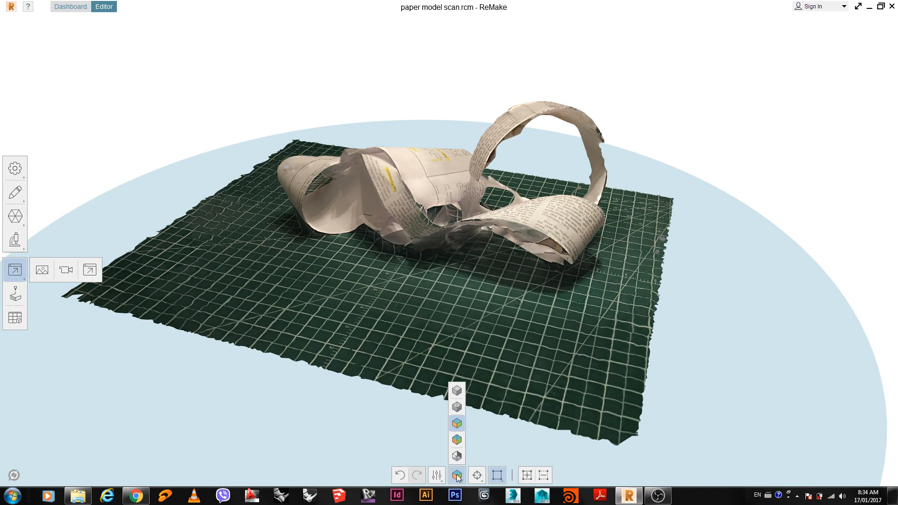
click(457, 441)
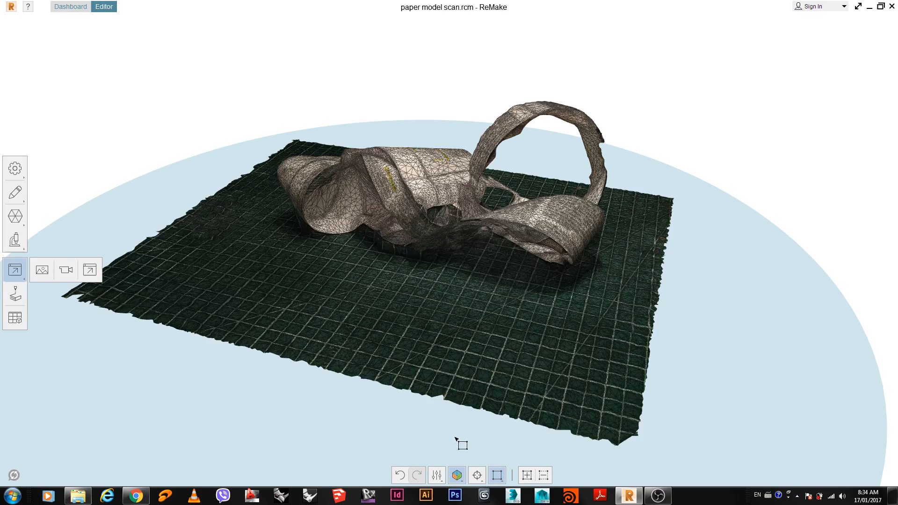
mouse_move(356, 355)
right_down()
mouse_move(330, 321)
mouse_move(496, 259)
mouse_move(552, 287)
mouse_move(731, 299)
right_up()
right_drag(241, 231, 468, 253)
right_drag(123, 214, 122, 213)
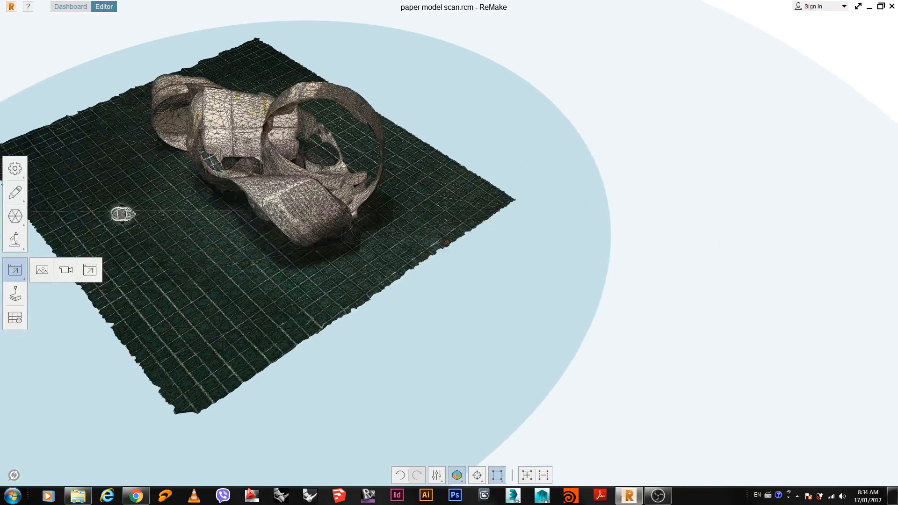
middle_drag(158, 190, 353, 238)
right_drag(262, 261, 93, 265)
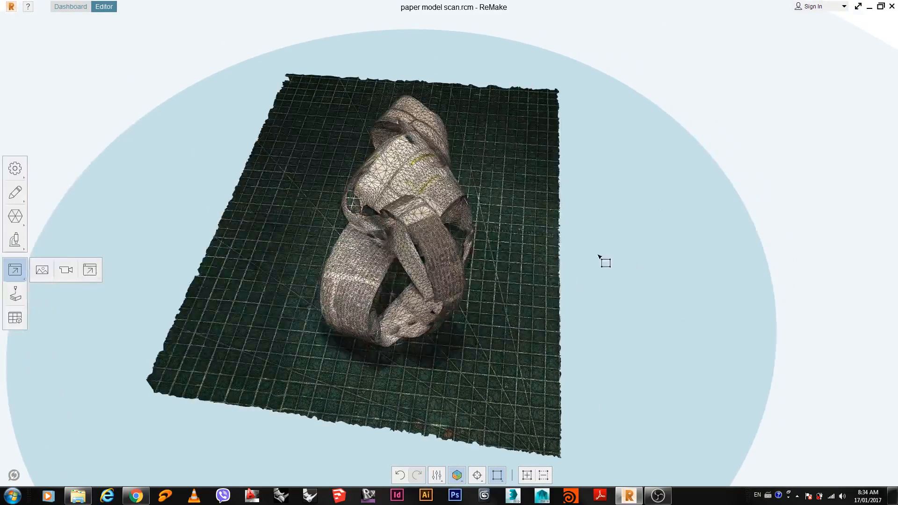
right_drag(541, 255, 289, 254)
right_drag(421, 187, 477, 175)
middle_drag(478, 175, 357, 230)
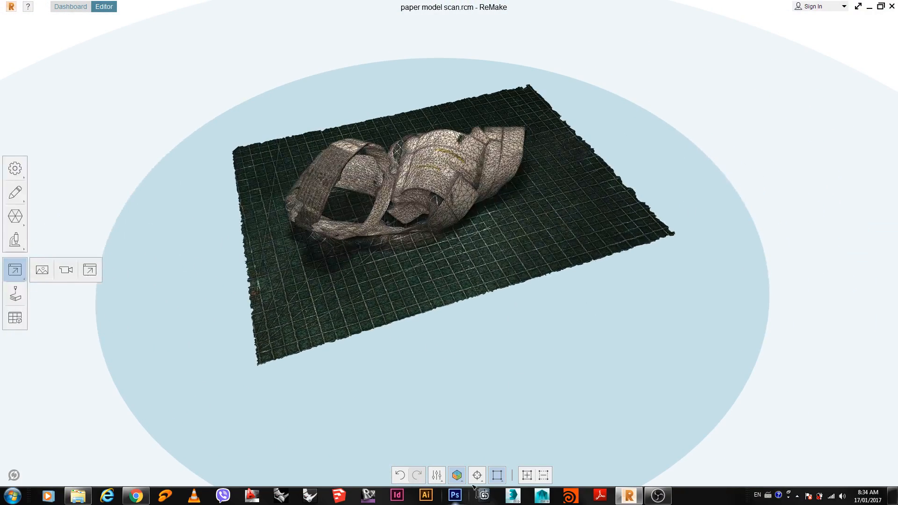
- View the scan in X-ray display and return to the textured display with wireframe
click(457, 473)
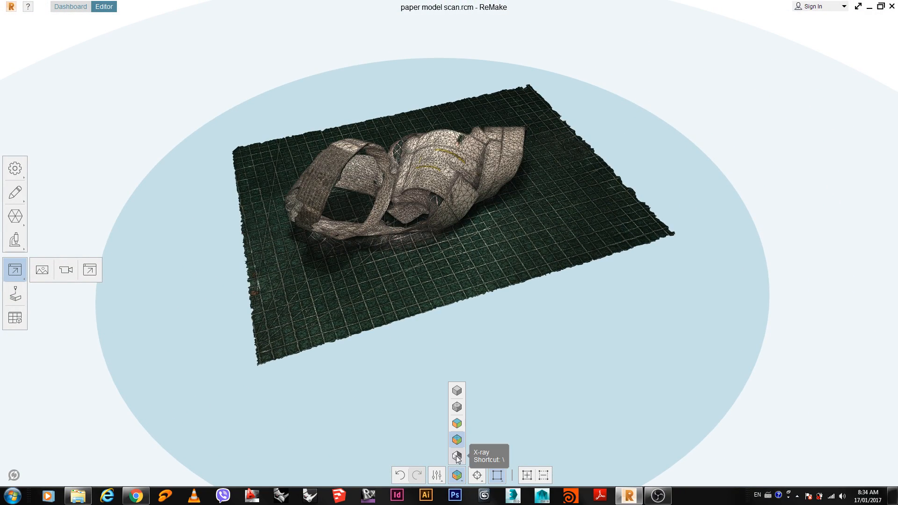
click(457, 457)
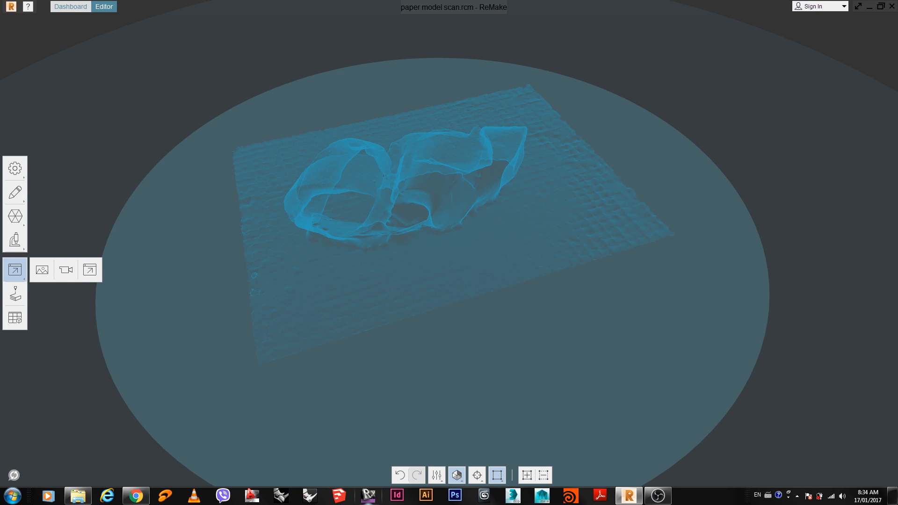
click(457, 475)
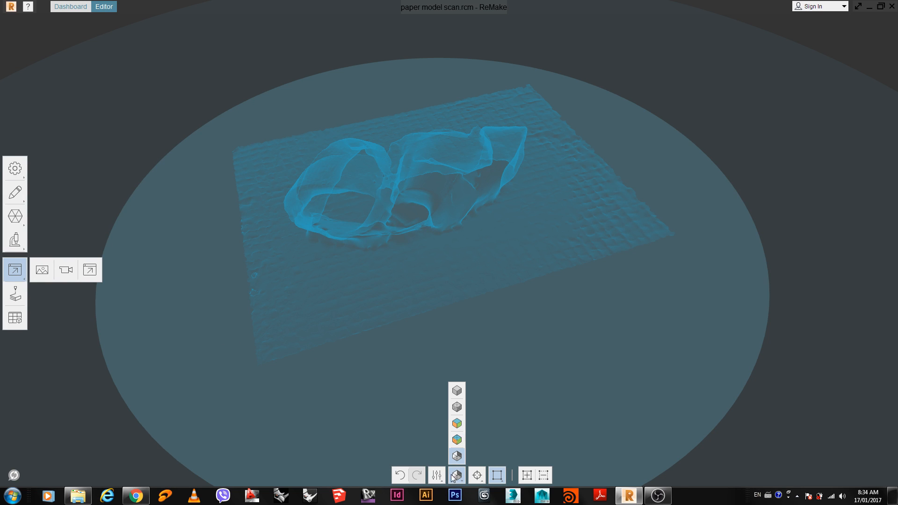
click(457, 441)
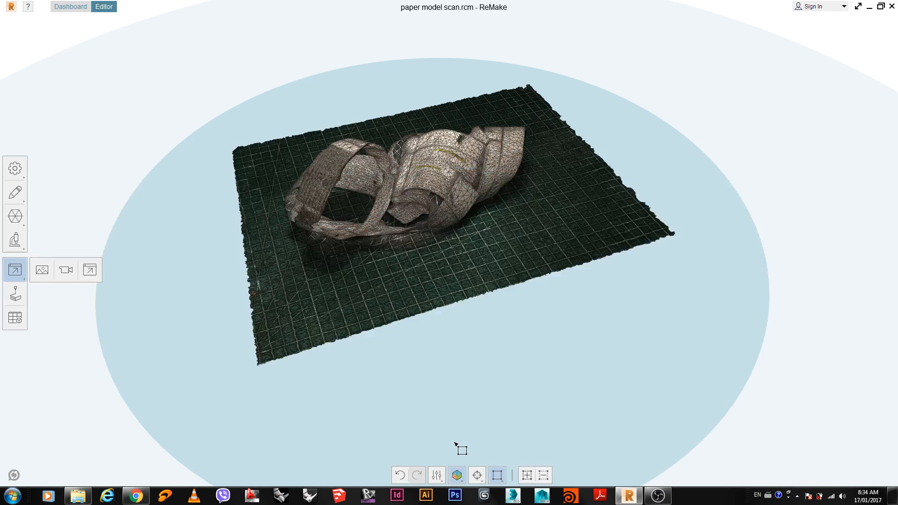
- Try a freehand lasso selection across the paper model and mat, restore rectangular selection and clear the selection
click(477, 478)
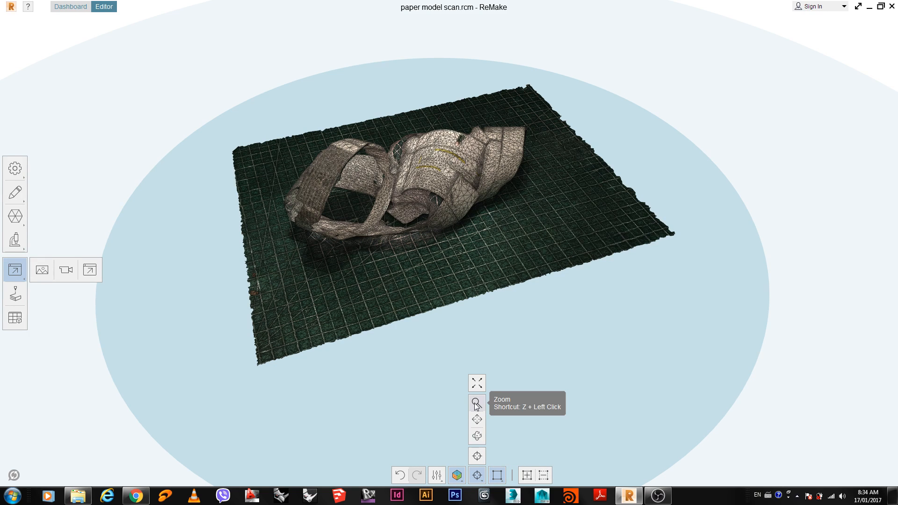
click(500, 482)
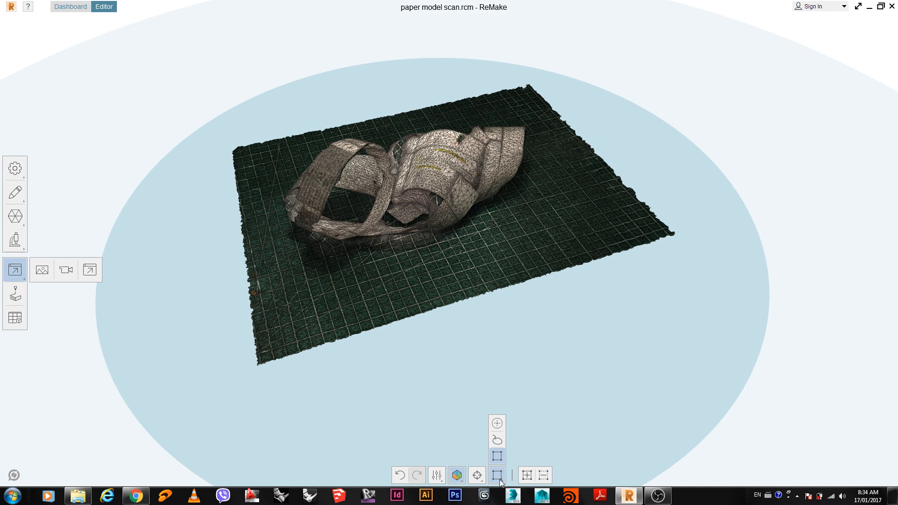
click(497, 442)
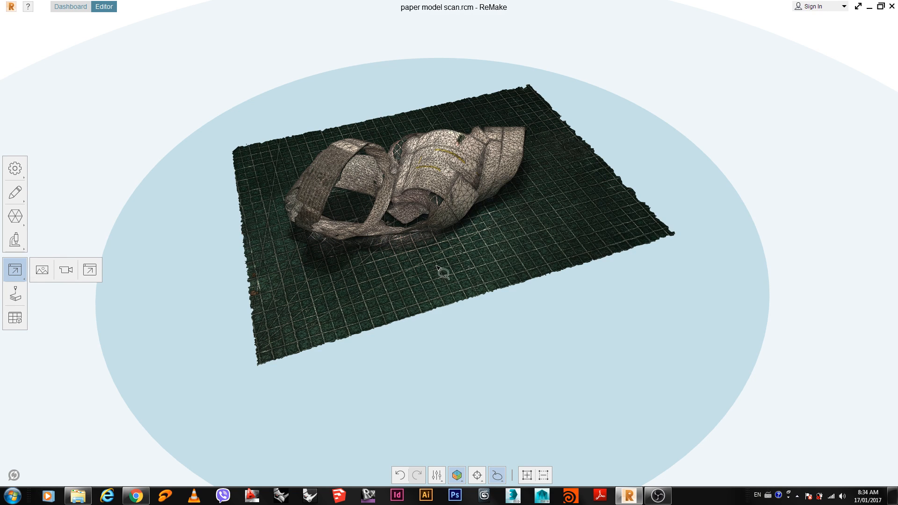
mouse_move(437, 266)
mouse_down()
mouse_move(317, 353)
mouse_move(273, 317)
mouse_move(287, 187)
mouse_move(333, 267)
mouse_up()
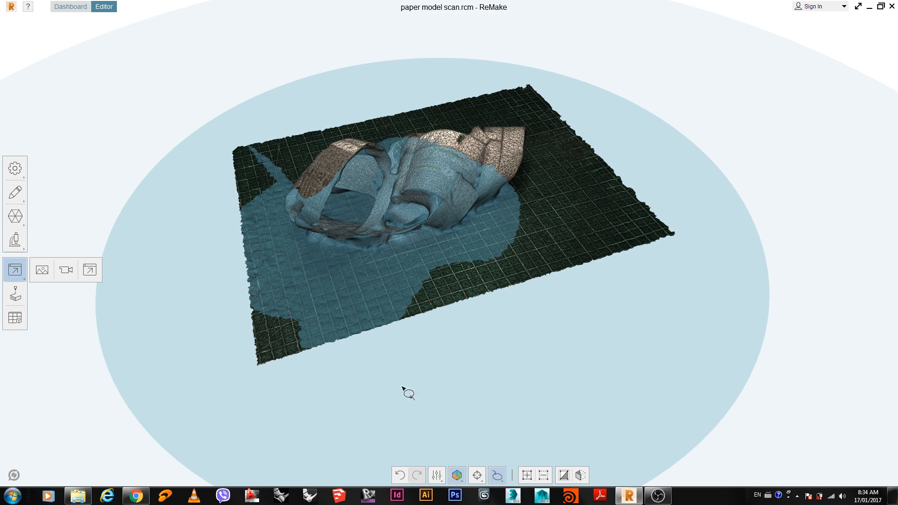
click(497, 475)
click(496, 459)
click(626, 400)
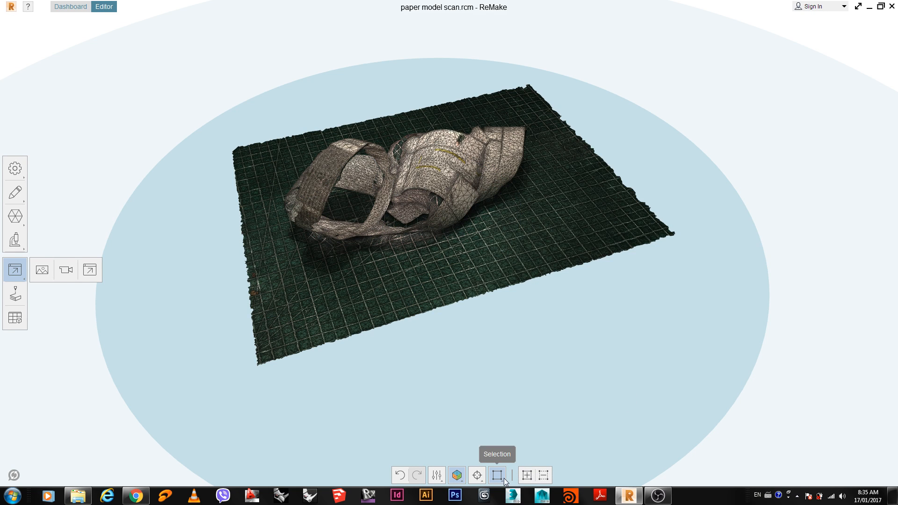
- Look over the navigation tools and view settings, check the model list on the Dashboard, and return to the Editor
click(478, 475)
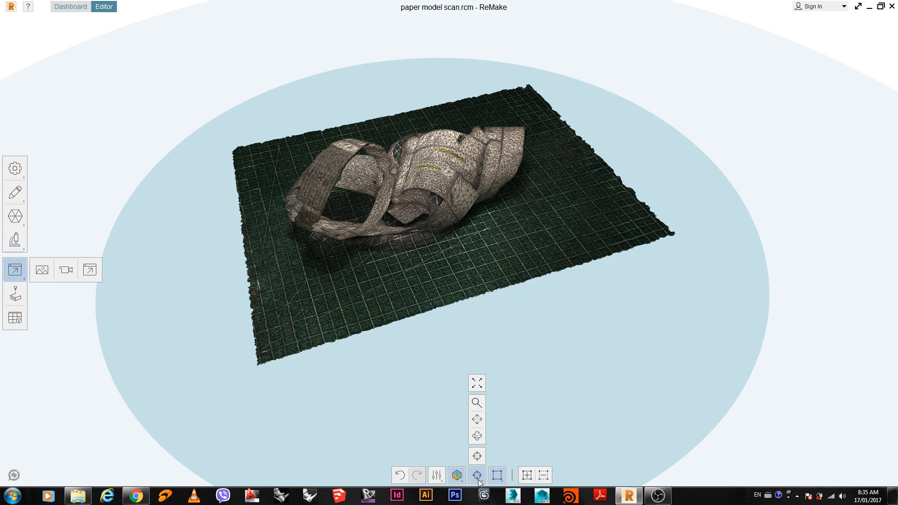
click(437, 475)
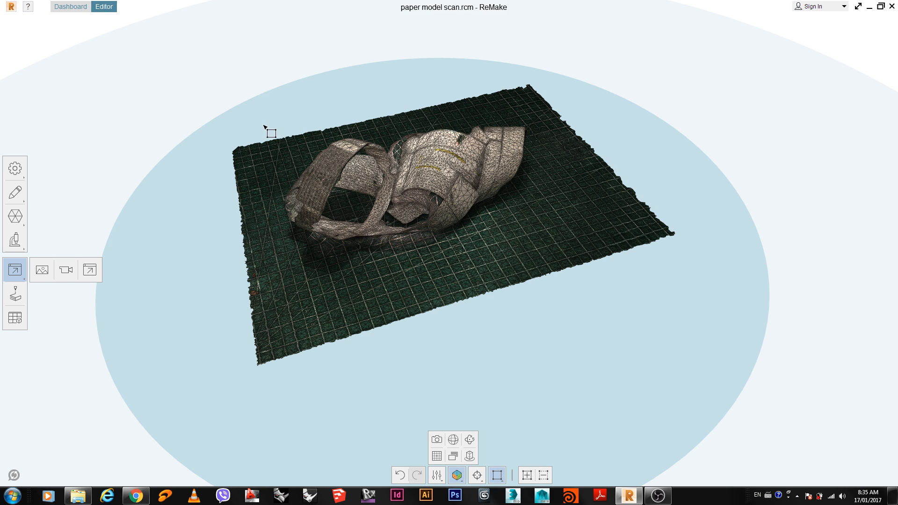
click(77, 10)
click(103, 8)
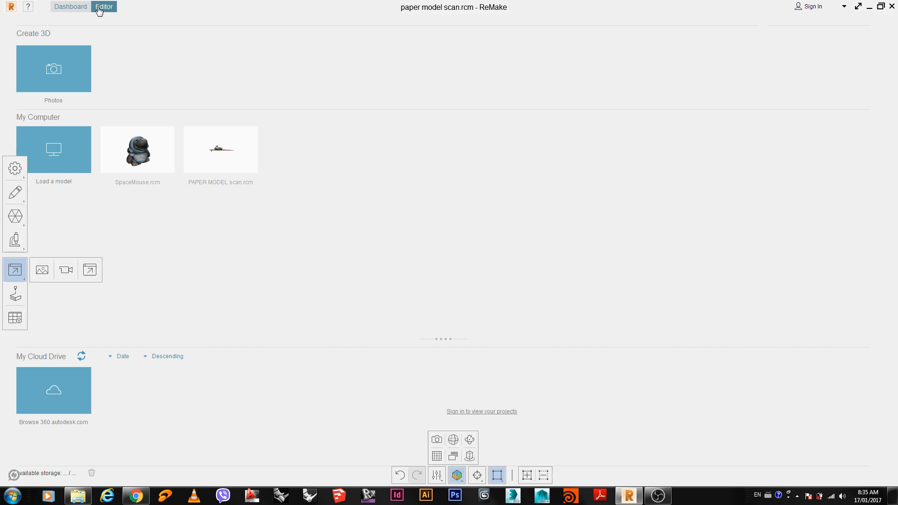
mouse_move(11, 7)
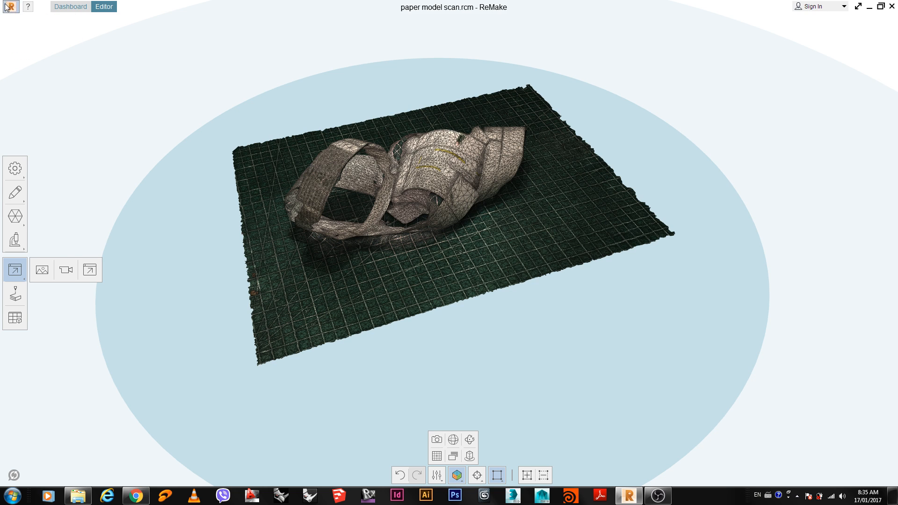
click(75, 10)
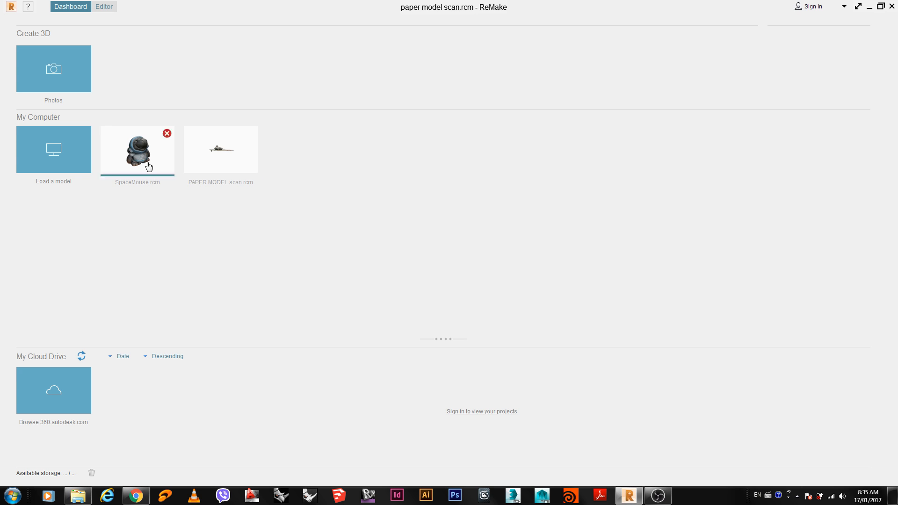
click(107, 6)
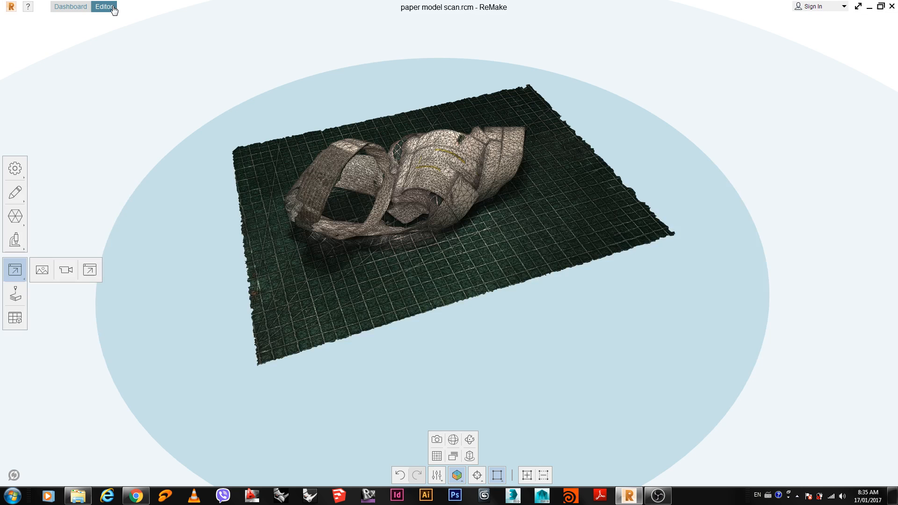